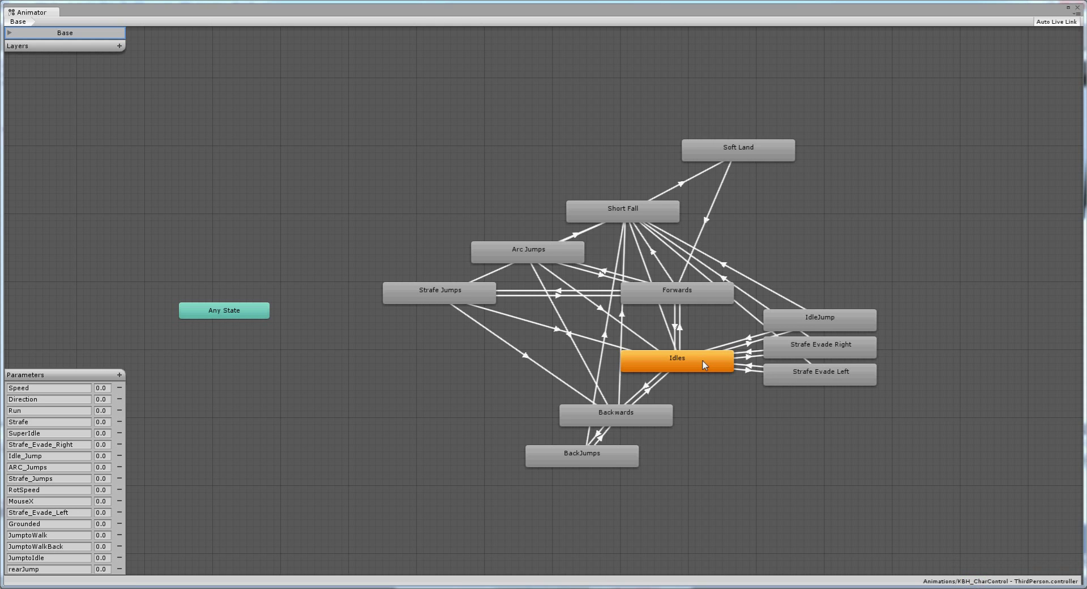
Step: Examine the blend trees inside the Idles, Forwards and Backwards states, returning to the Base layer after each one
middle_click_drag(733, 412, 687, 391)
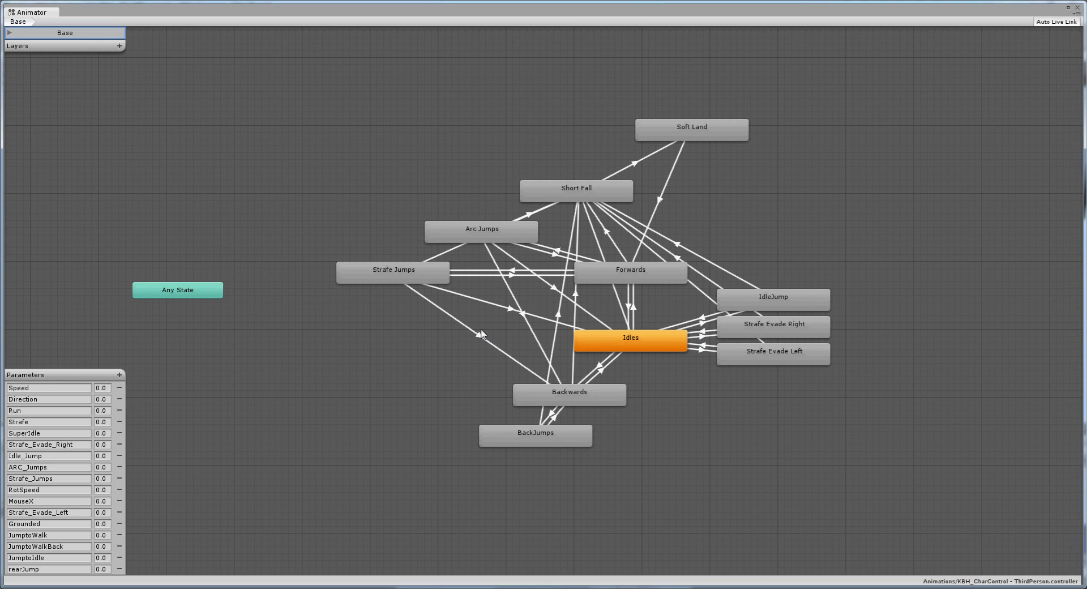
left_click(650, 348)
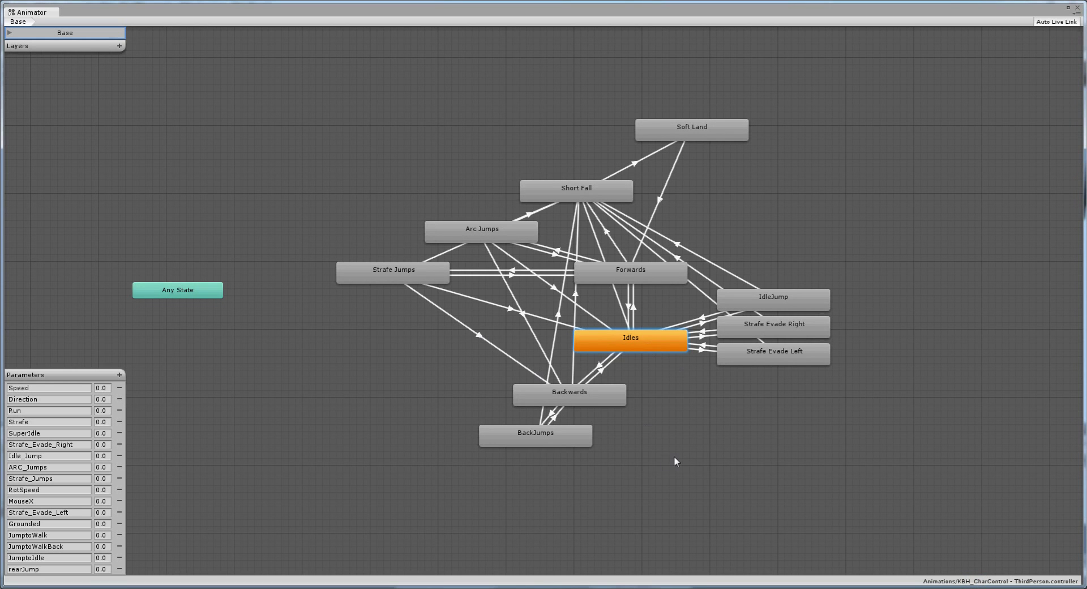
double_click(630, 337)
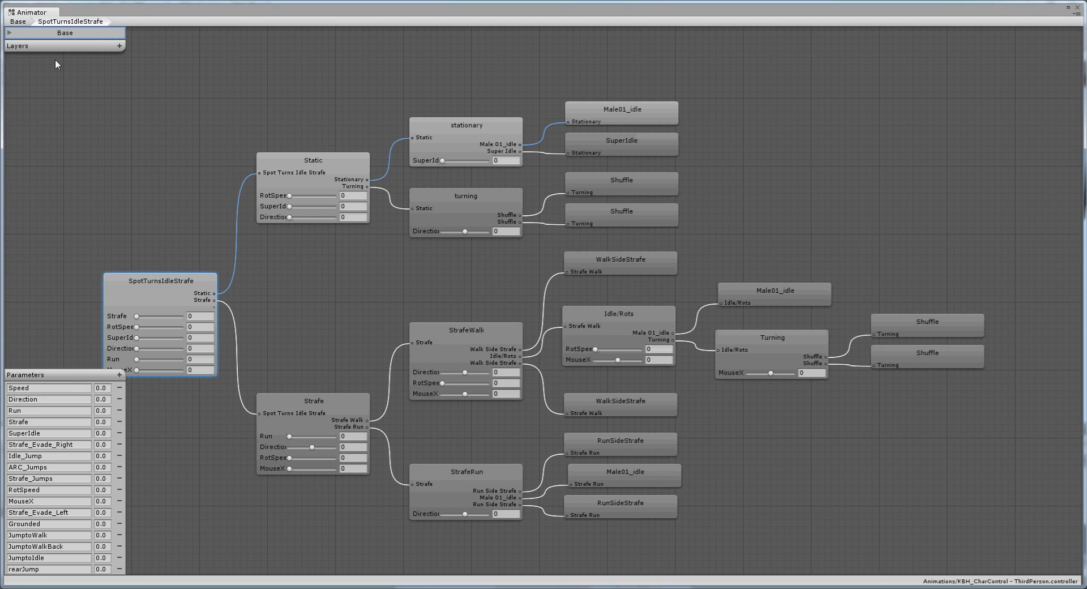
left_click(17, 22)
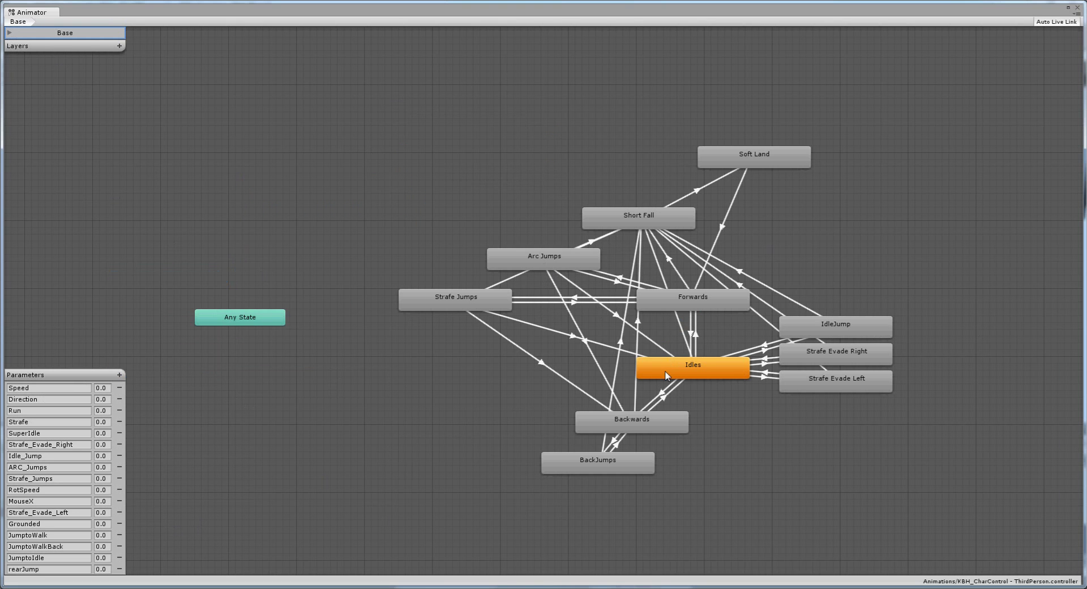
left_click(717, 306)
double_click(716, 306)
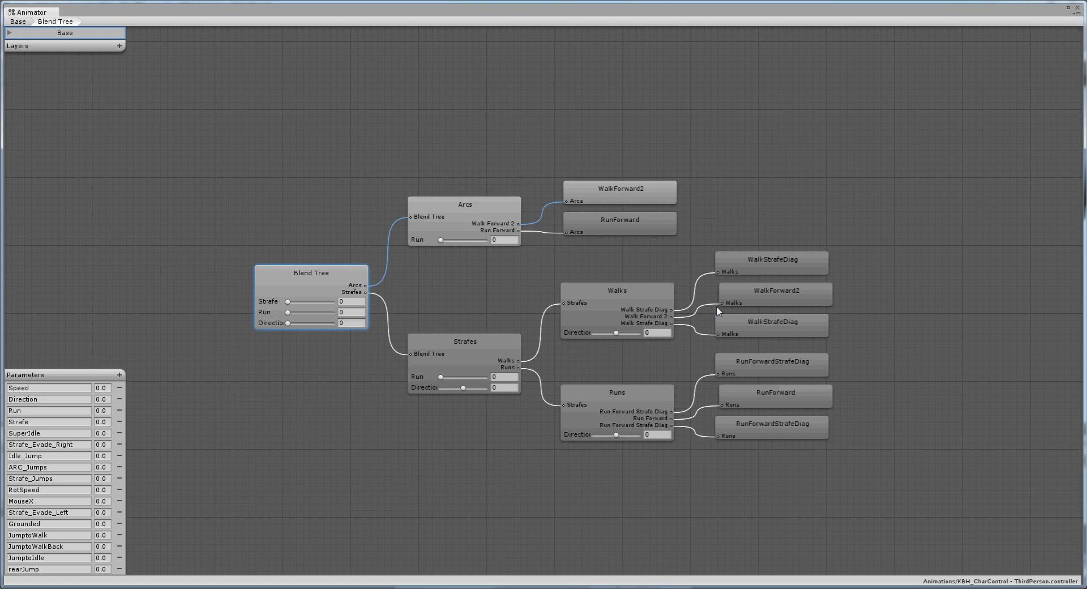
left_click(12, 34)
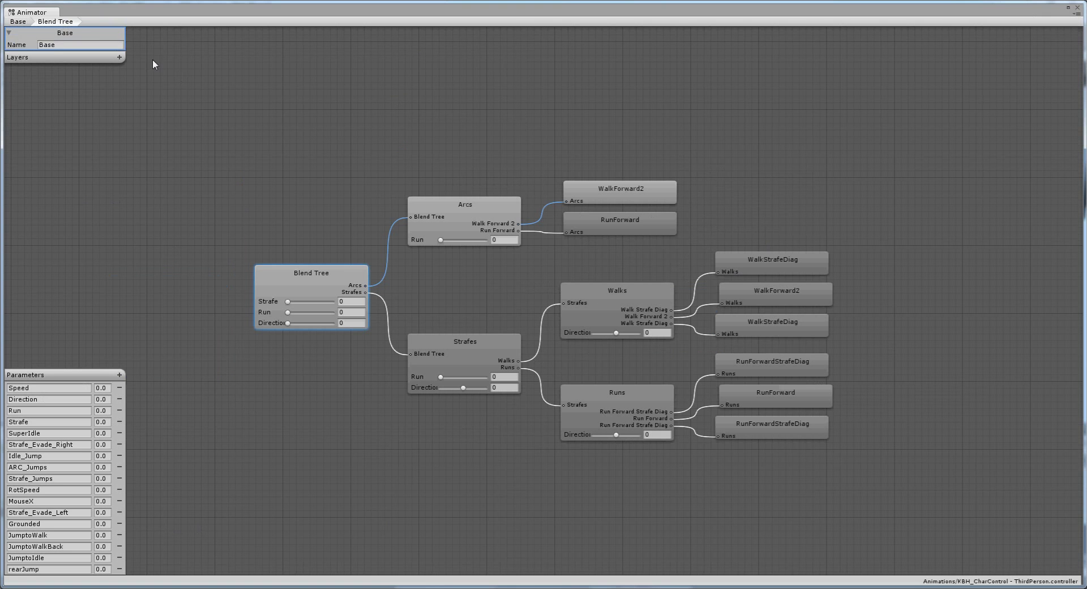
left_click(17, 22)
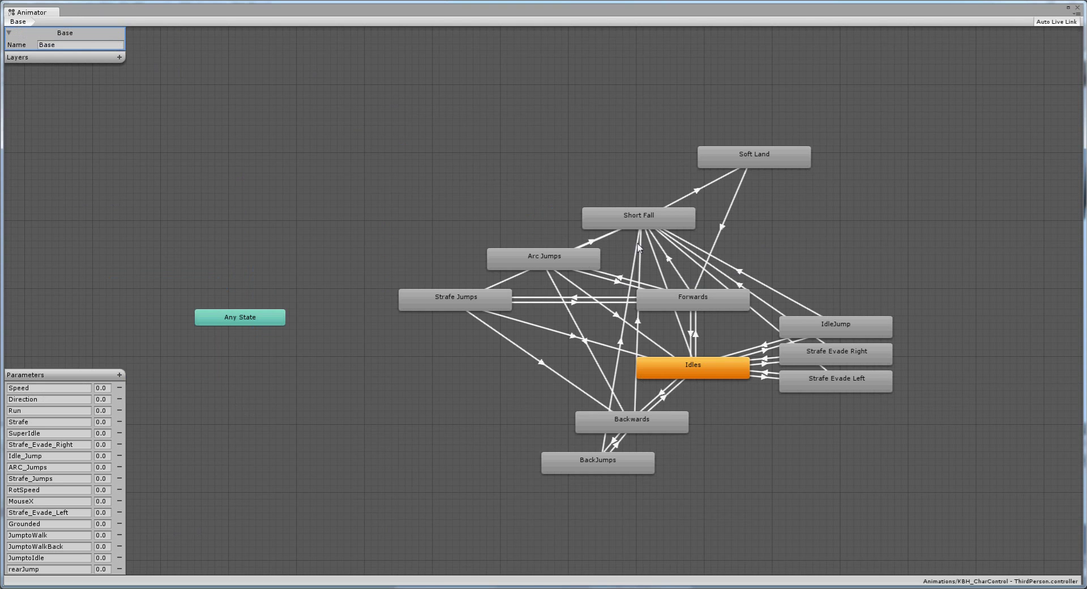
double_click(663, 425)
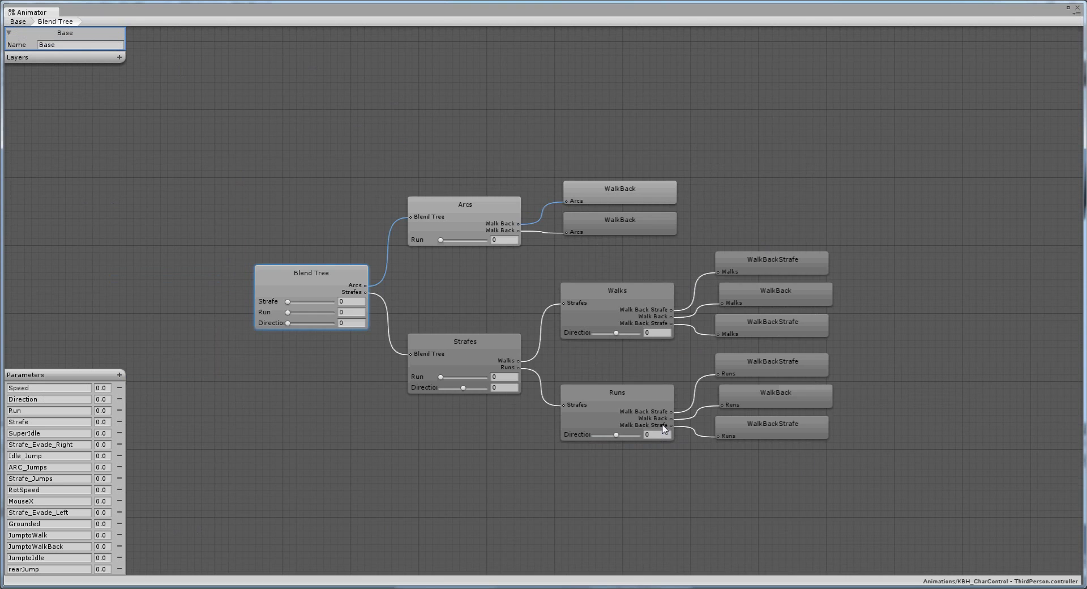
left_click(17, 21)
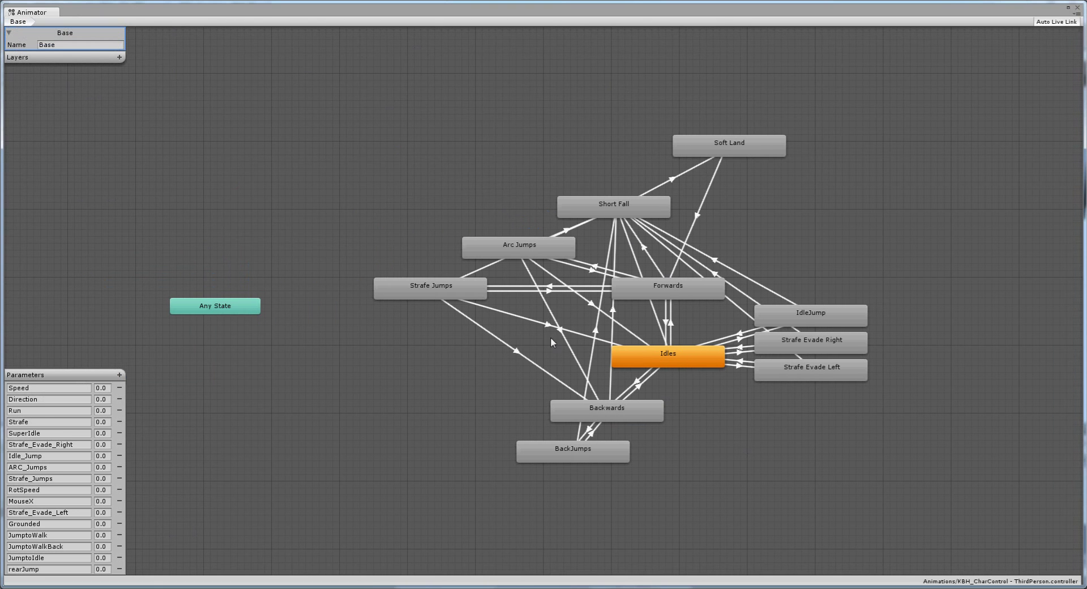
Step: Move the Strafe Jumps and Arc Jumps states farther away from Forwards, keeping Arc Jumps above Strafe Jumps
left_click(387, 296)
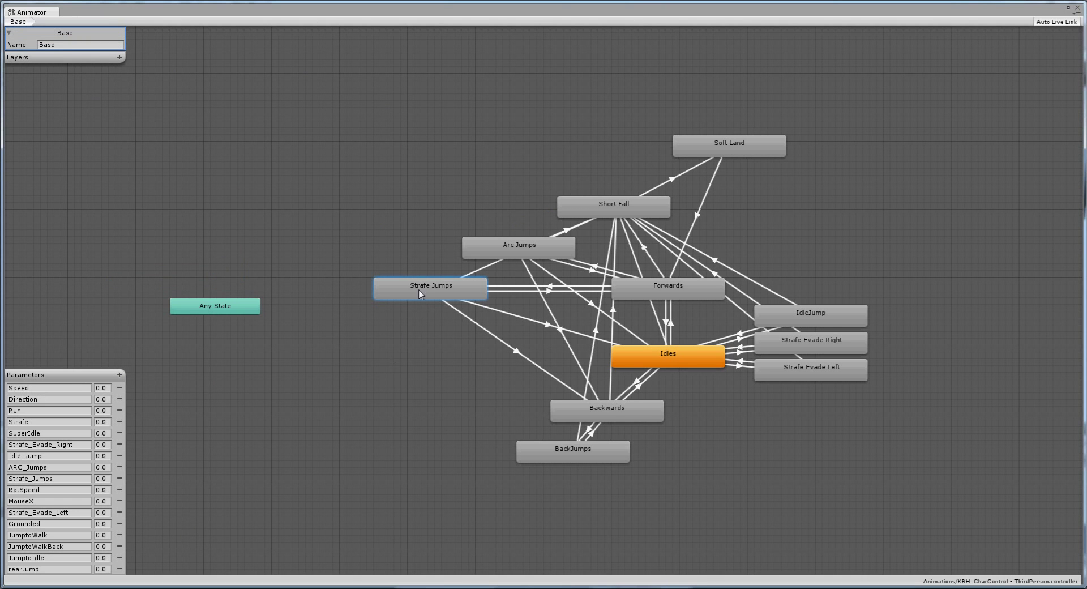
left_click_drag(416, 292, 382, 333)
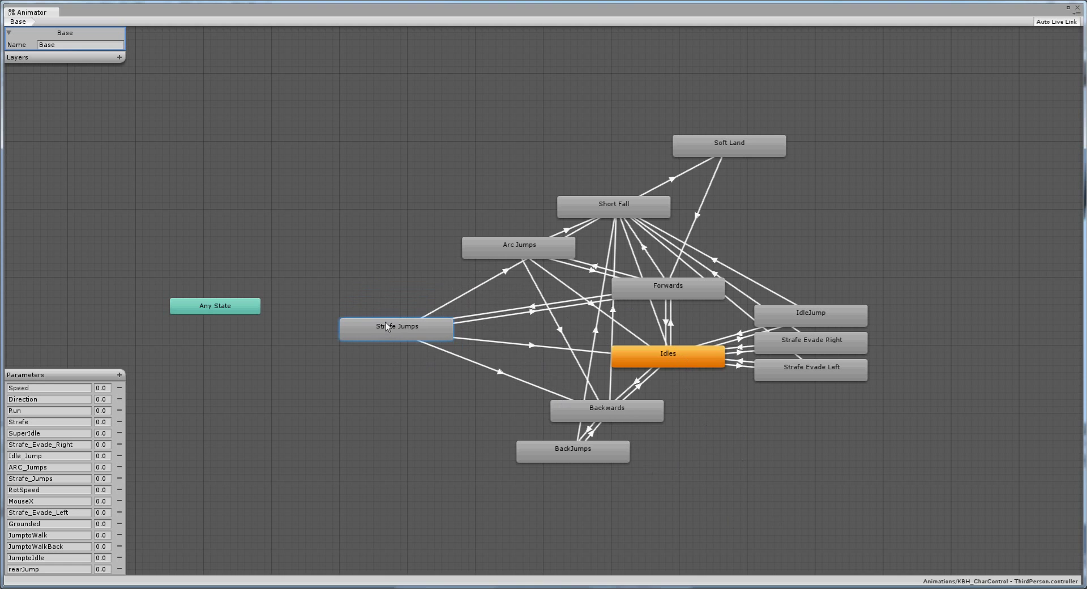
left_click_drag(387, 327, 394, 280)
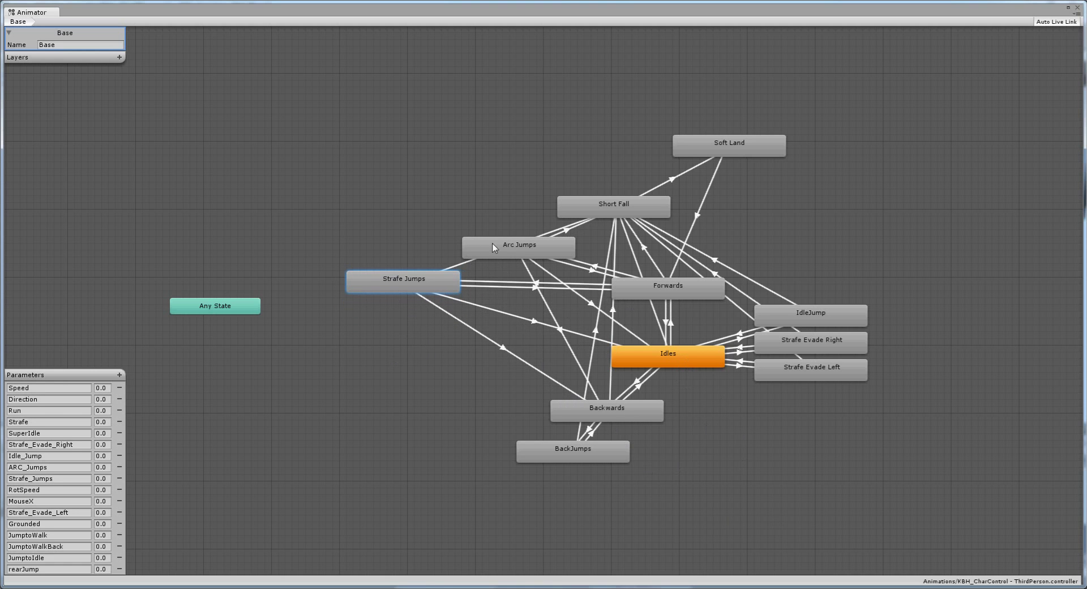
left_click_drag(500, 251, 378, 183)
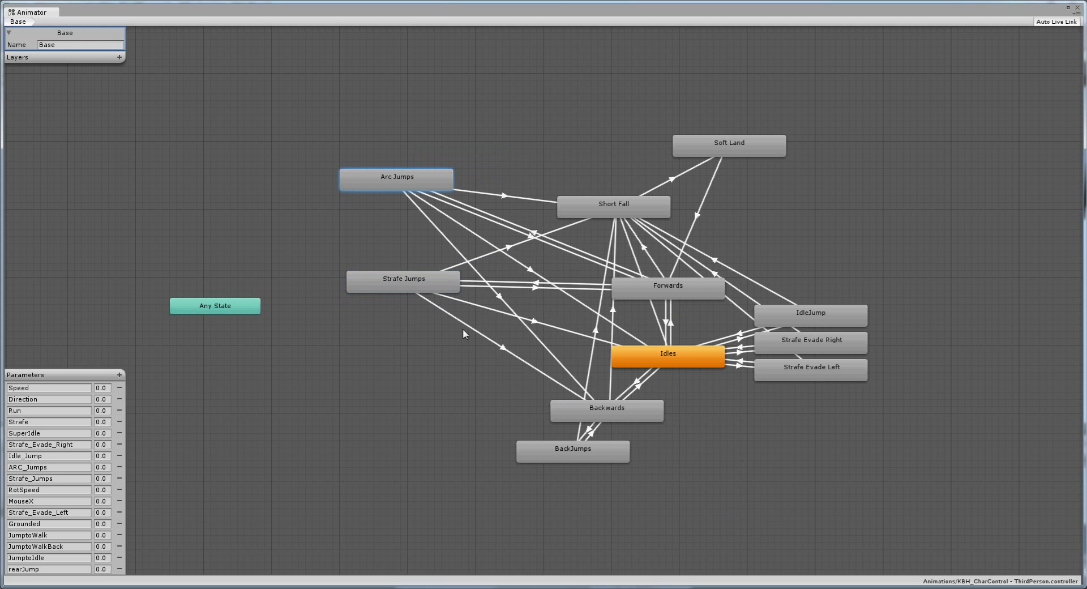
left_click_drag(403, 181, 456, 228)
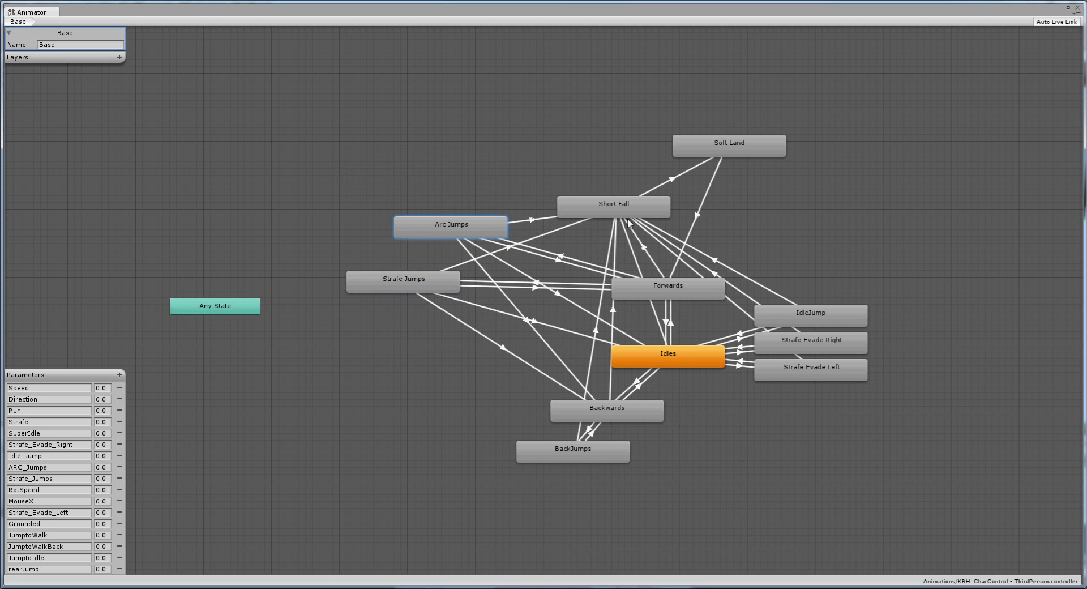
Step: Raise the Short Fall state above the other states and nudge Arc Jumps closer to Strafe Jumps
left_click_drag(632, 215, 579, 130)
left_click_drag(488, 227, 474, 234)
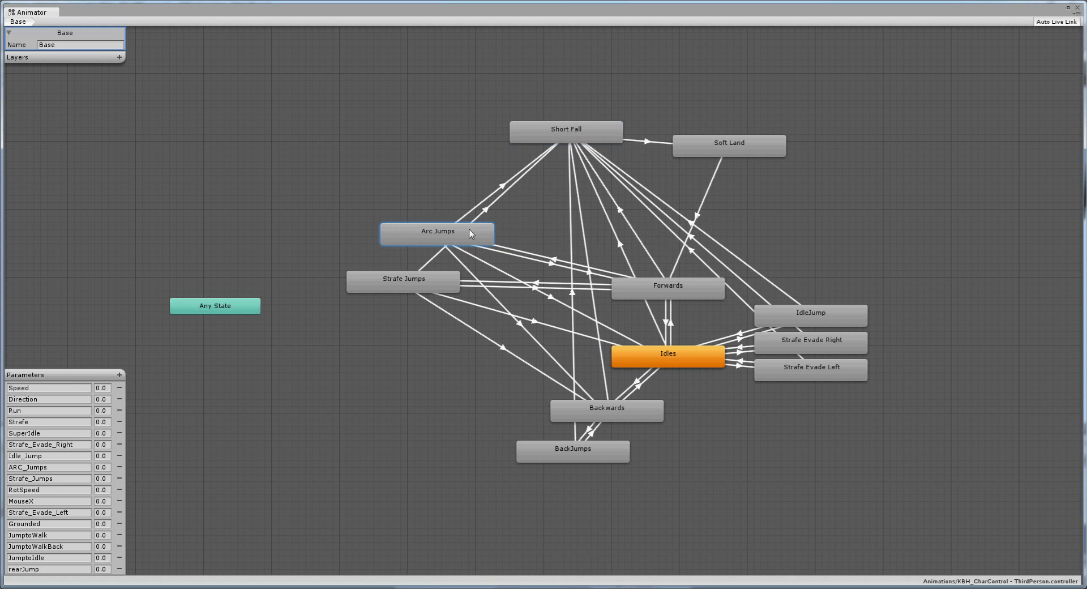
left_click(554, 139)
left_click_drag(555, 139, 550, 164)
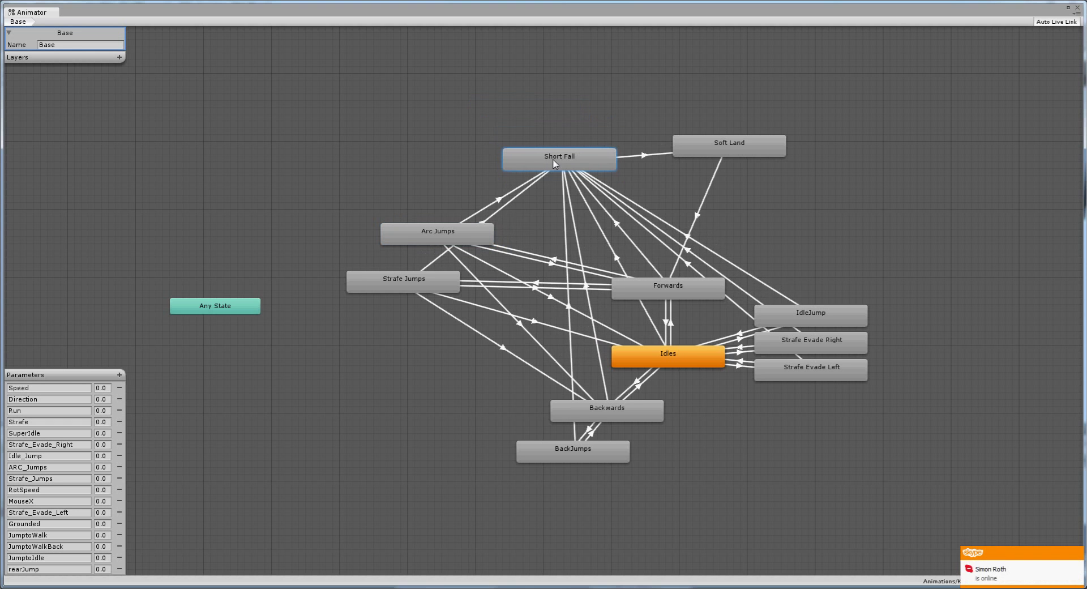
mouse_move(550, 163)
left_mouse_down()
mouse_move(561, 163)
mouse_move(542, 163)
left_mouse_up()
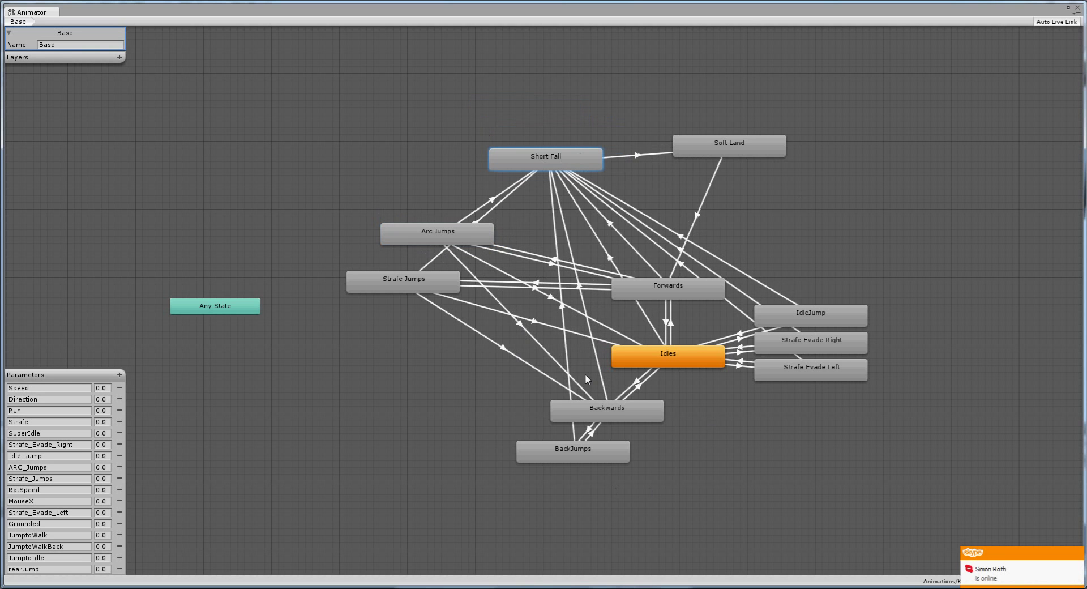
mouse_move(571, 165)
left_mouse_down()
mouse_move(592, 186)
mouse_move(553, 155)
mouse_move(561, 164)
left_mouse_up()
Step: Place the Soft Land state higher above Forwards and shift Short Fall slightly down toward the centre of the graph
left_click_drag(746, 148, 684, 114)
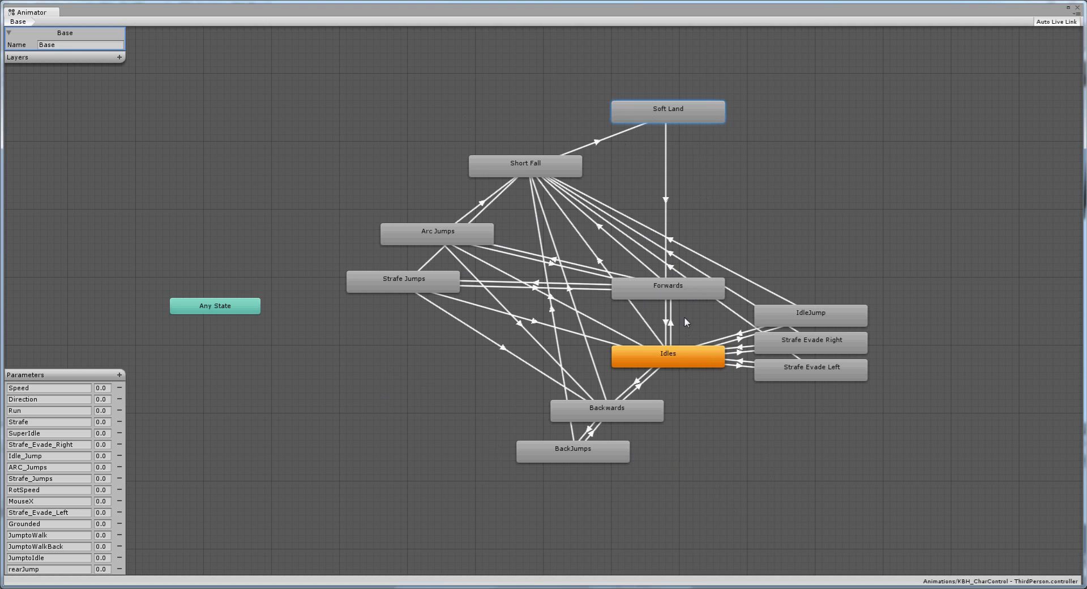
left_click_drag(674, 113, 729, 127)
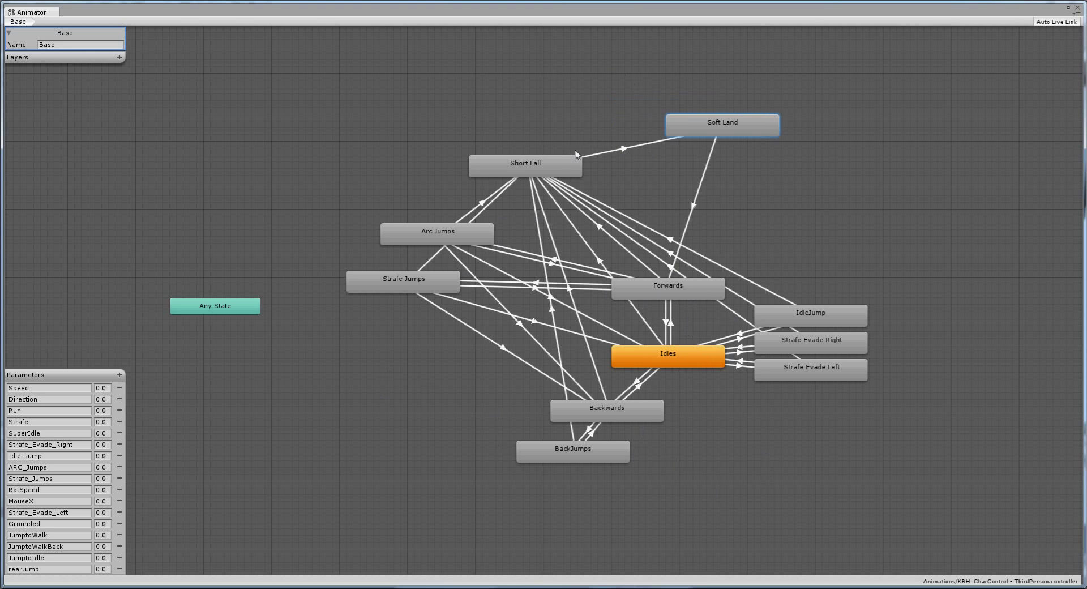
left_click_drag(549, 164, 583, 177)
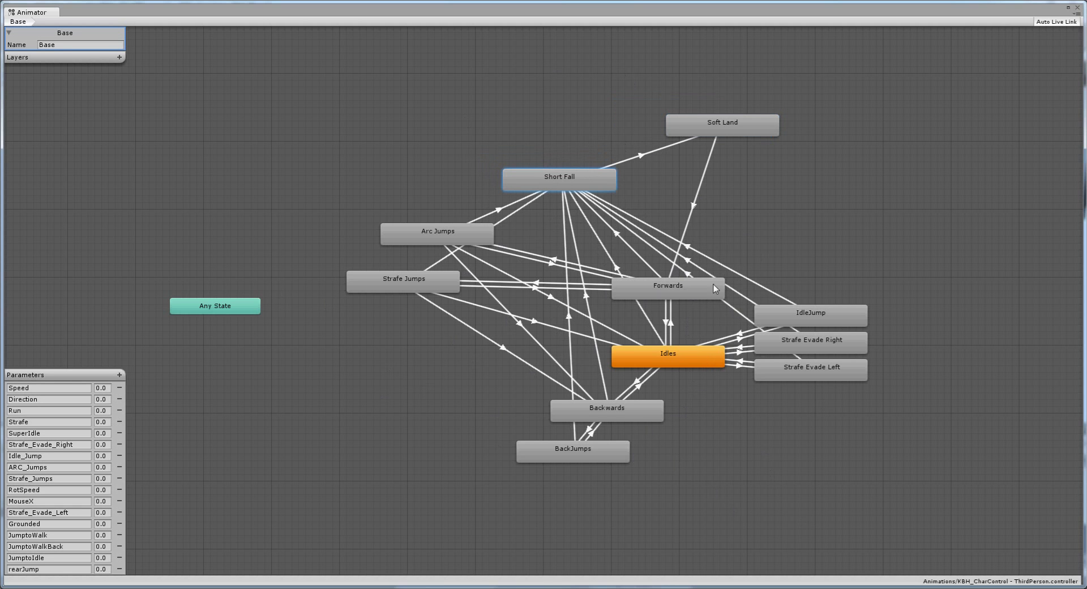
Step: Open the Idles blend tree and inspect its Static branch, including the stationary and turning nodes and their idle and shuffle motions
double_click(675, 362)
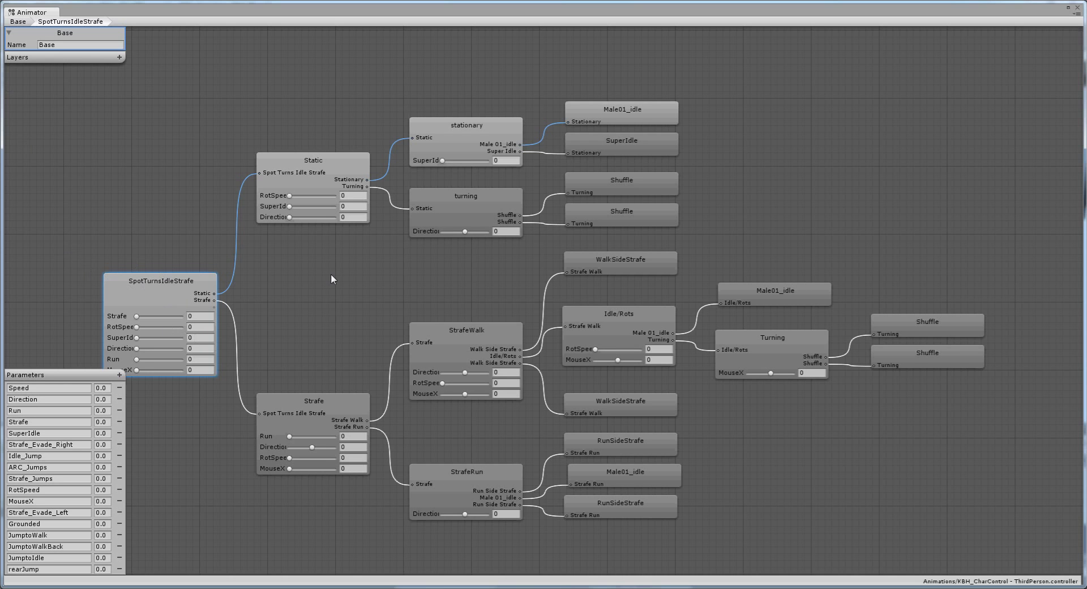
left_click(331, 405)
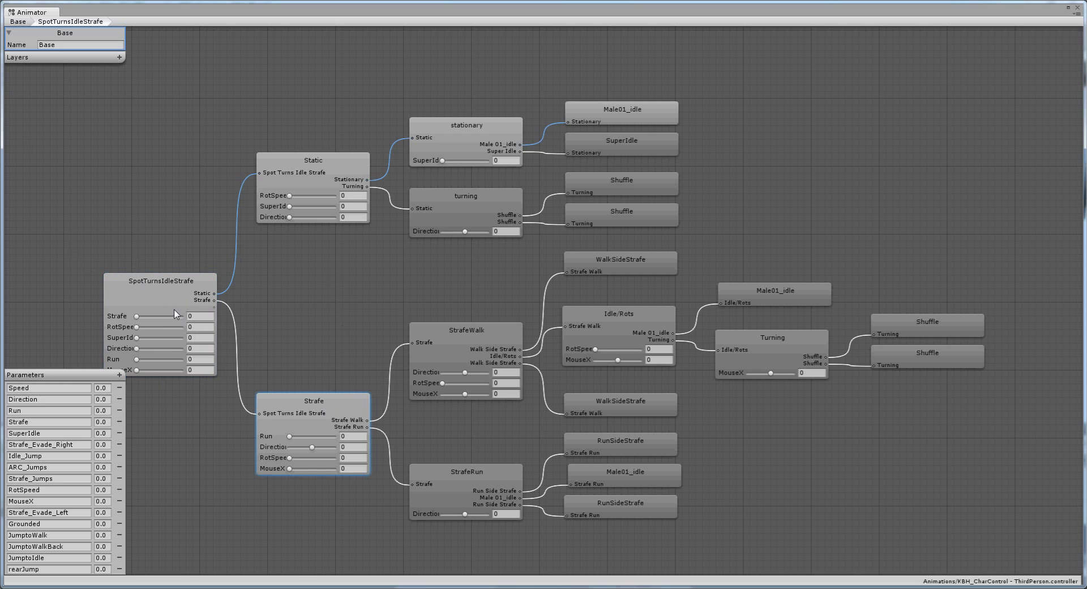
left_click(317, 168)
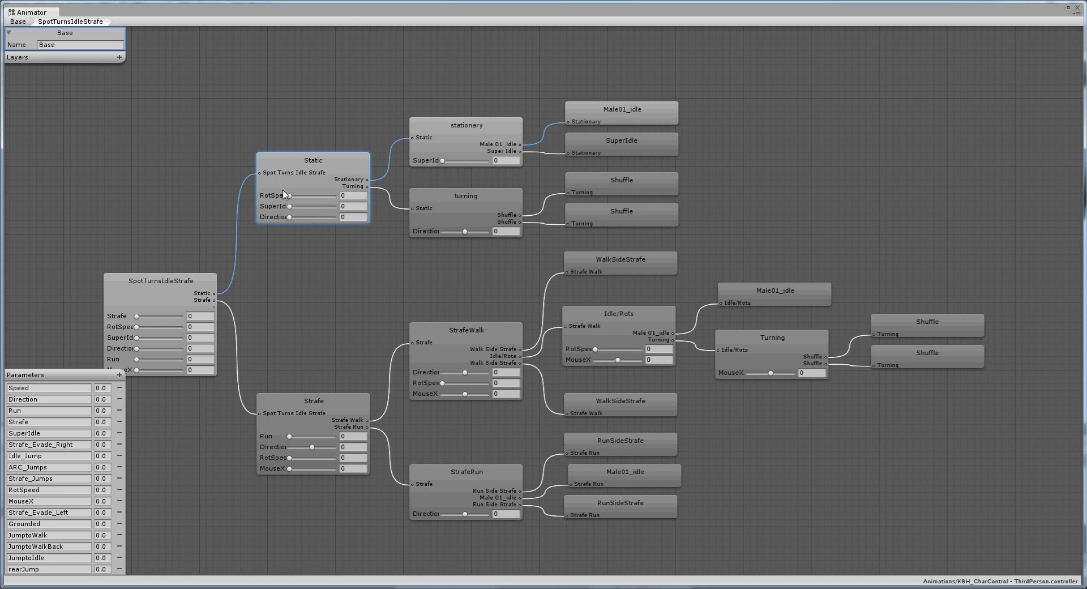
left_click(476, 129)
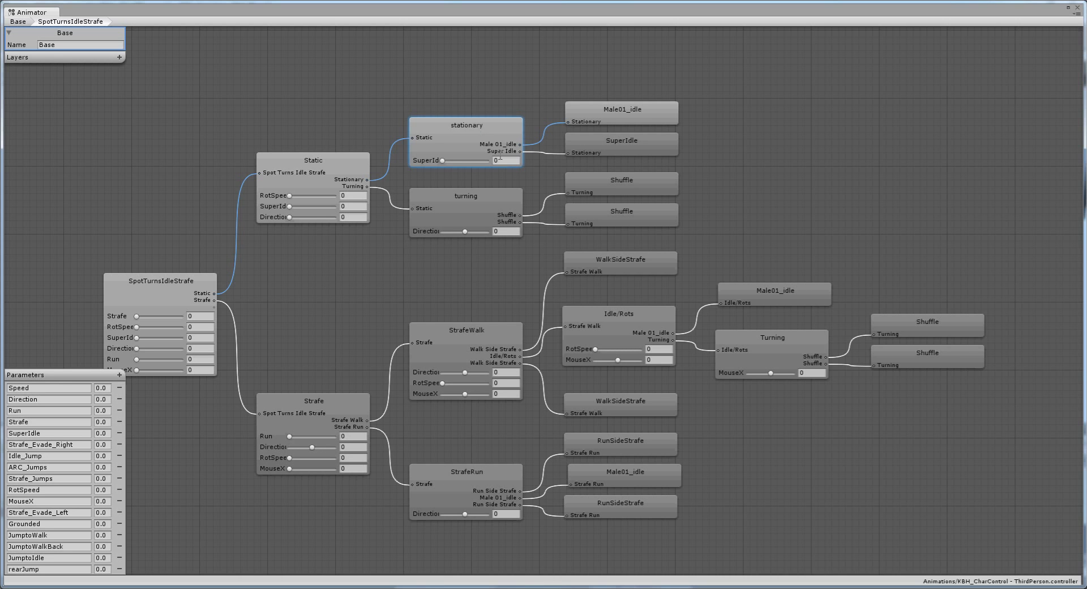
left_click(647, 108)
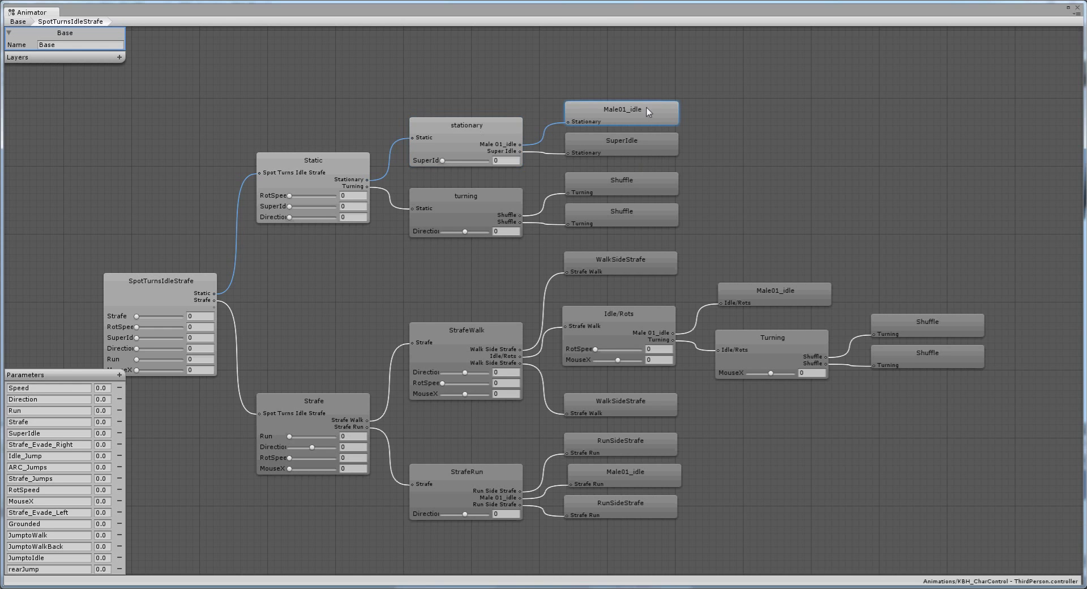
left_click(511, 132)
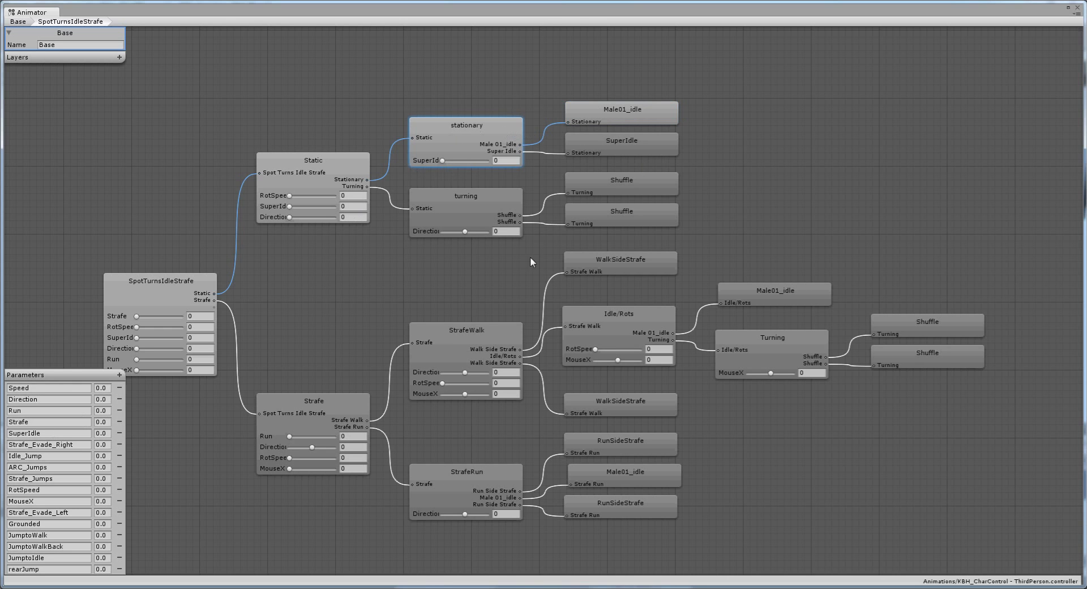
left_click(637, 142)
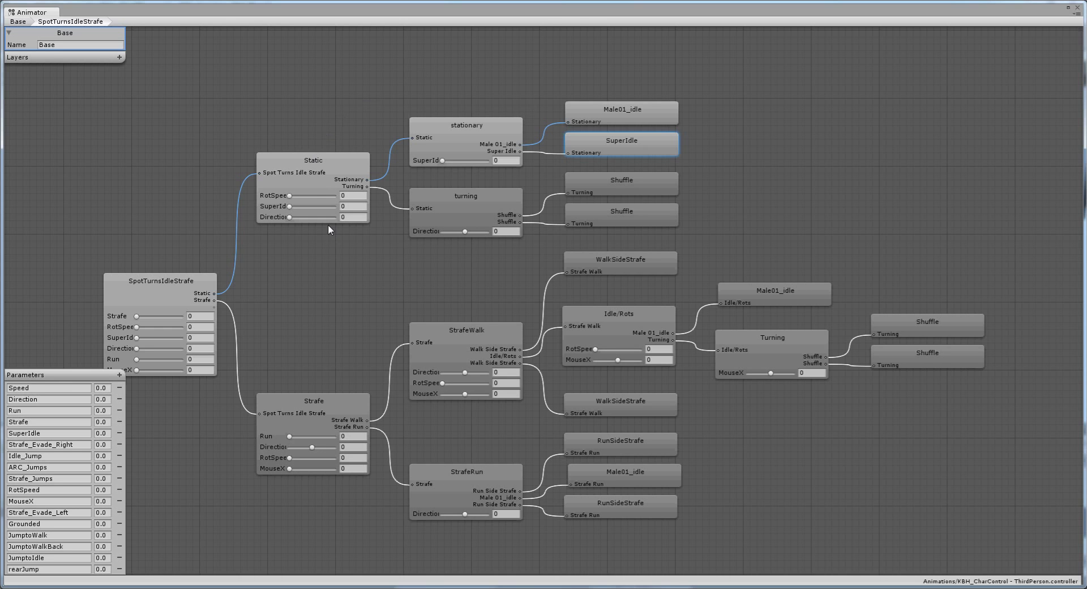
left_click(327, 166)
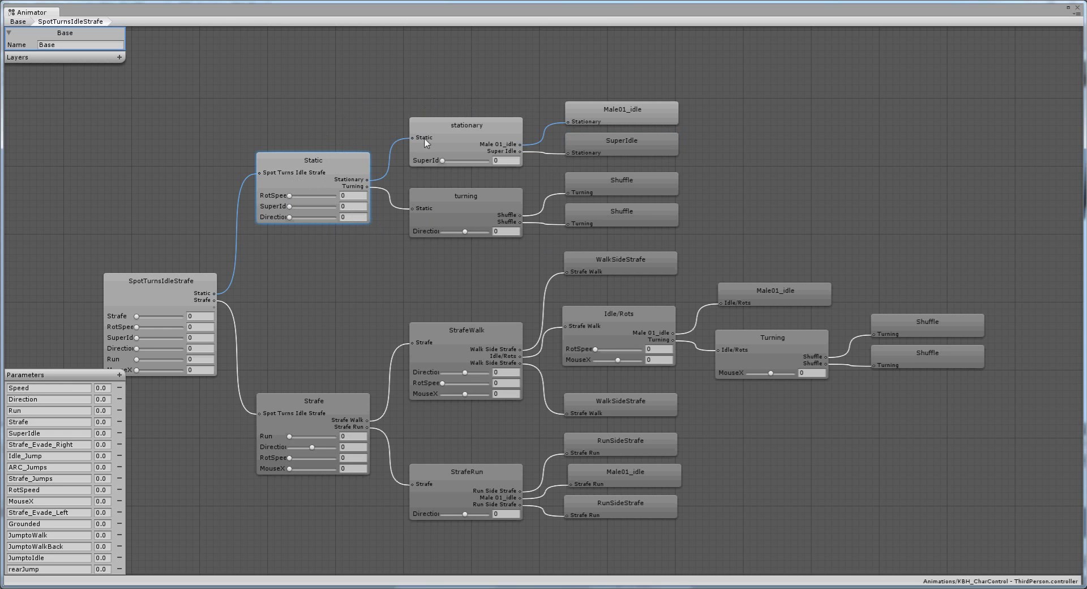
left_click(475, 207)
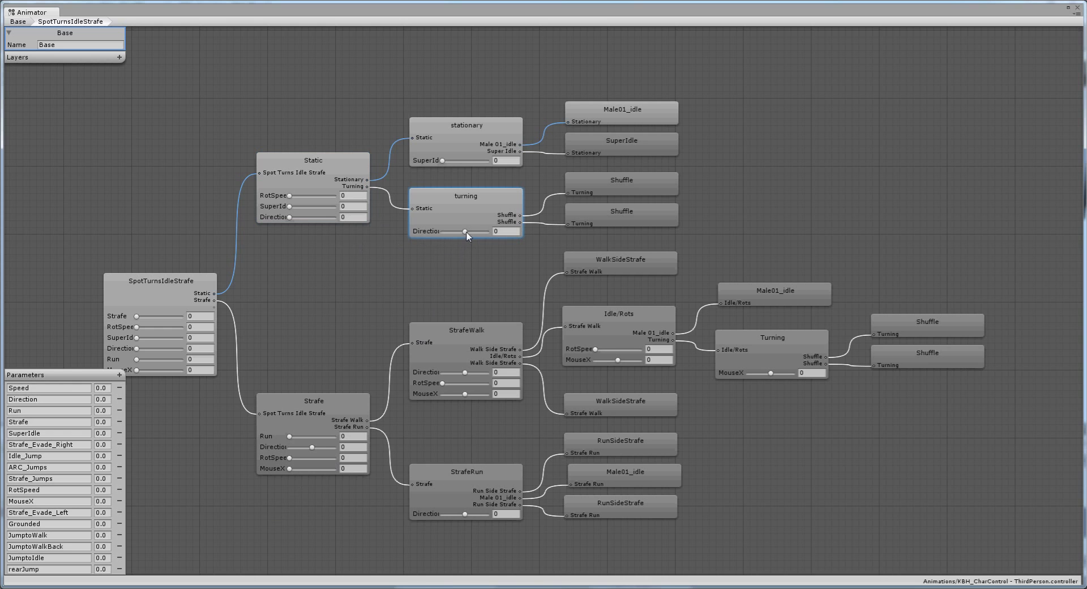
left_click(651, 187)
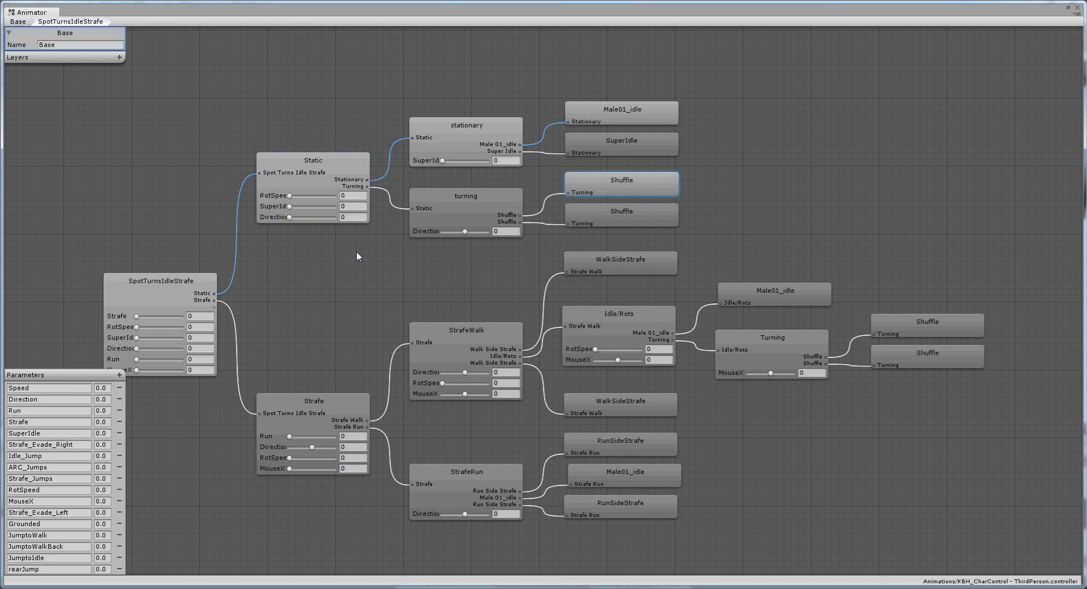
Step: Inspect the SpotTurnsIdleStrafe root and its Strafe branch with the StrafeRun and StrafeWalk nodes
left_click(155, 306)
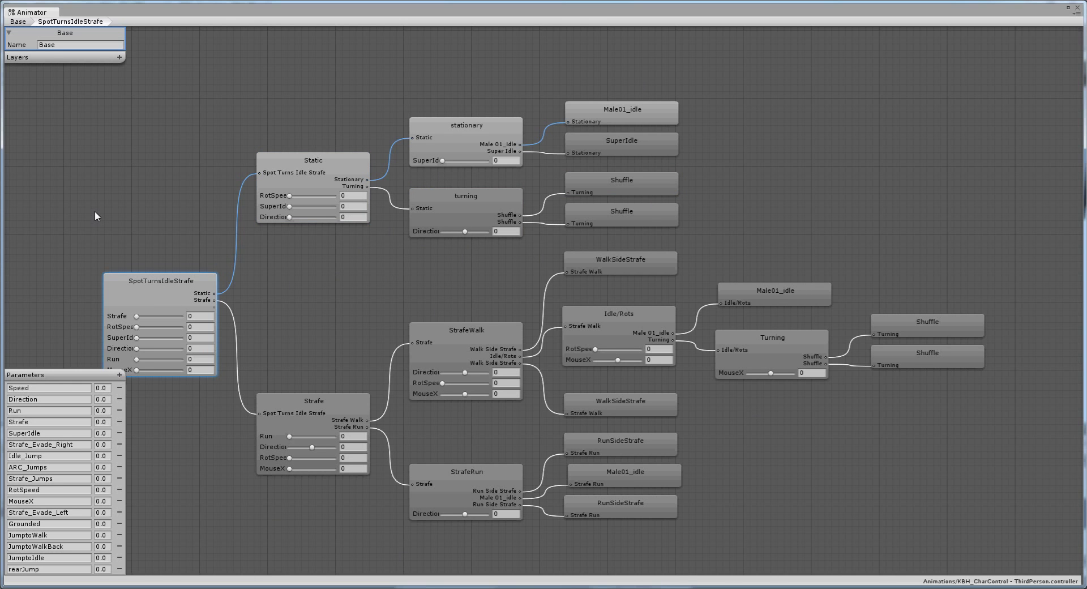
left_click(340, 402)
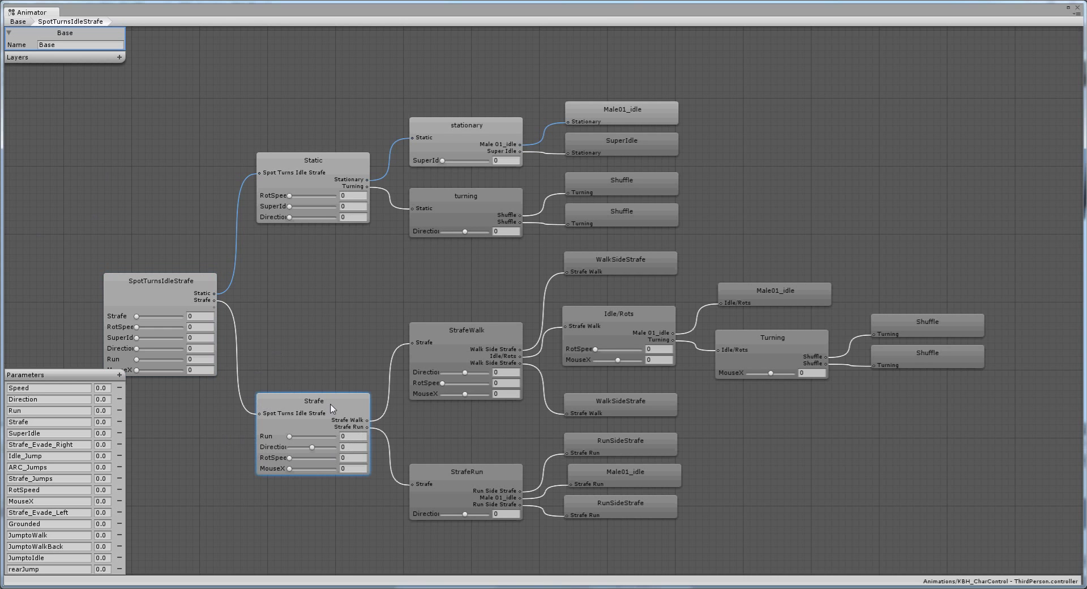
left_click(465, 477)
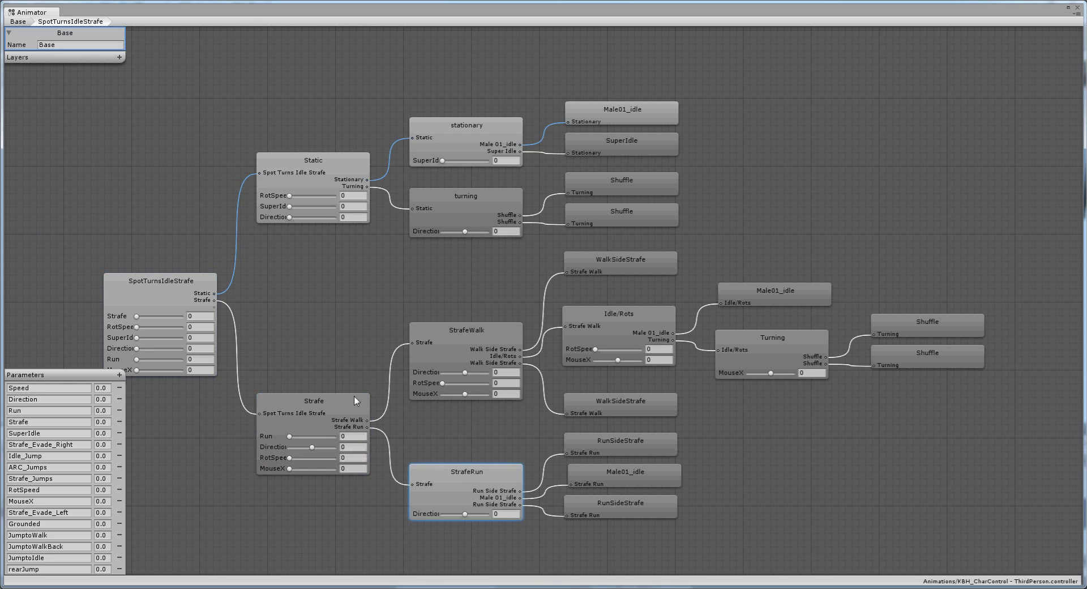
left_click(353, 405)
left_click(461, 334)
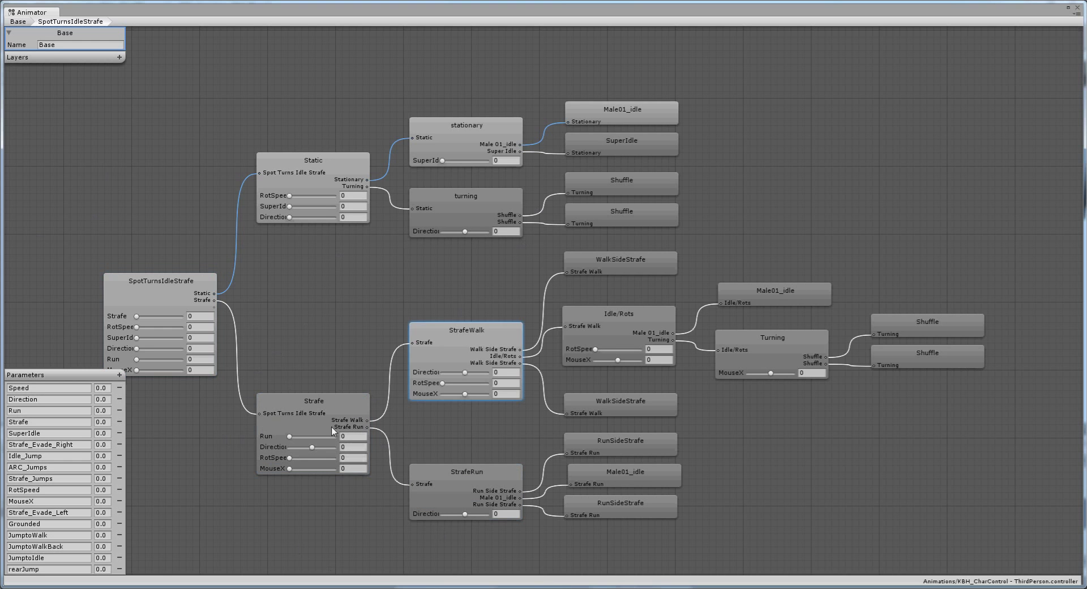
left_click(350, 404)
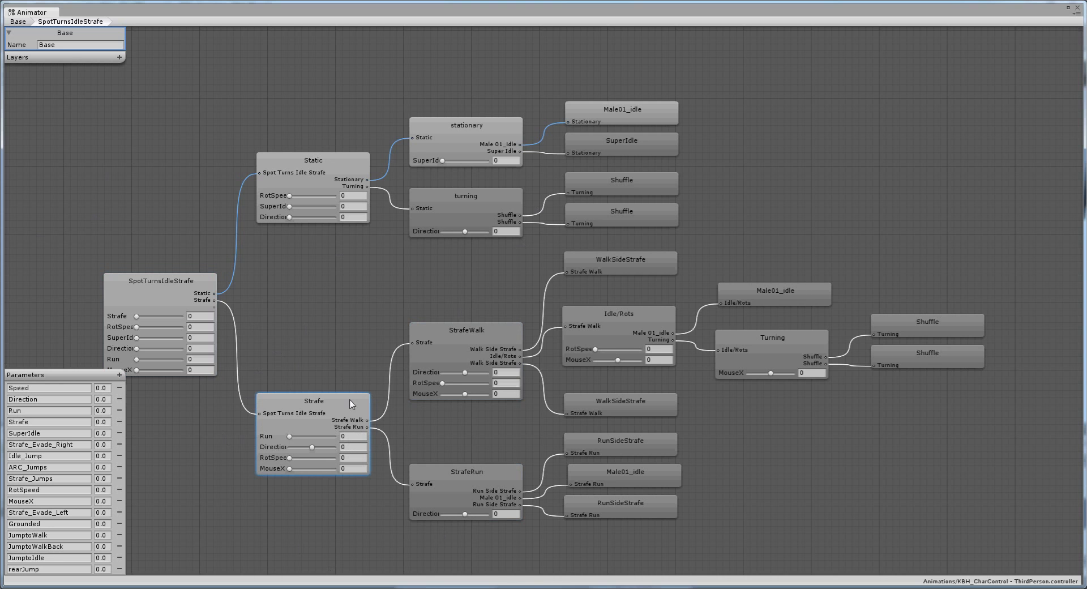
Step: Inspect the StrafeWalk node under the Strafe branch together with its upper WalkSideStrafe motion
left_click(451, 337)
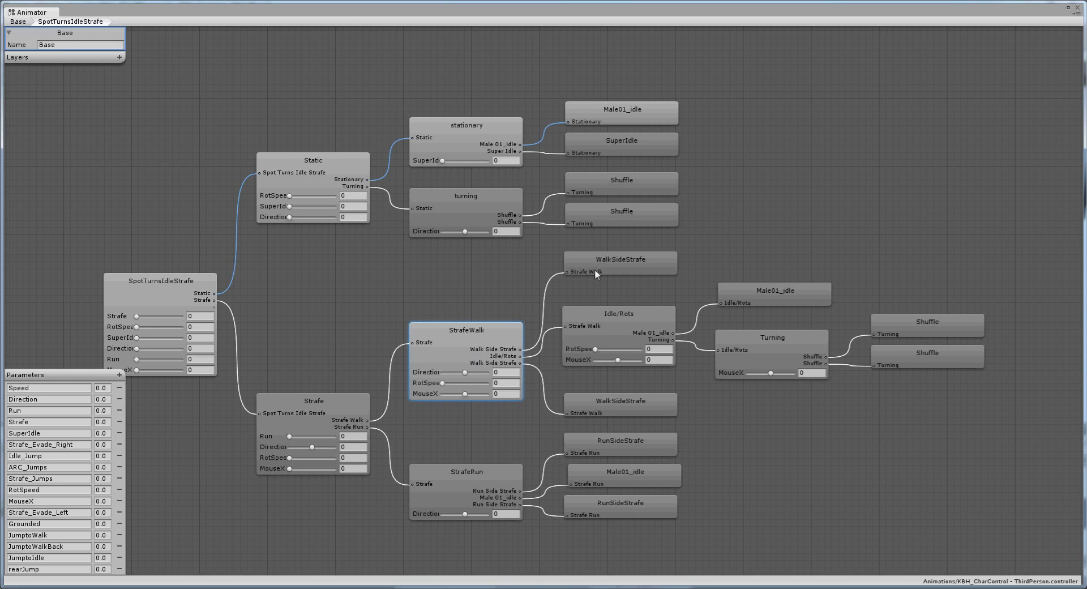
left_click(634, 267)
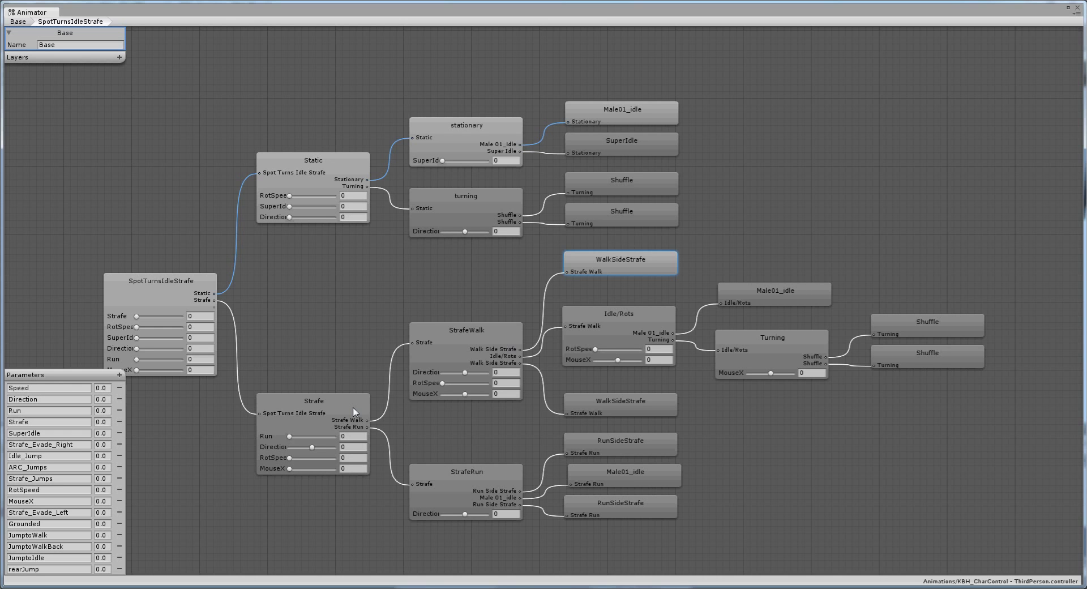
left_click(500, 334)
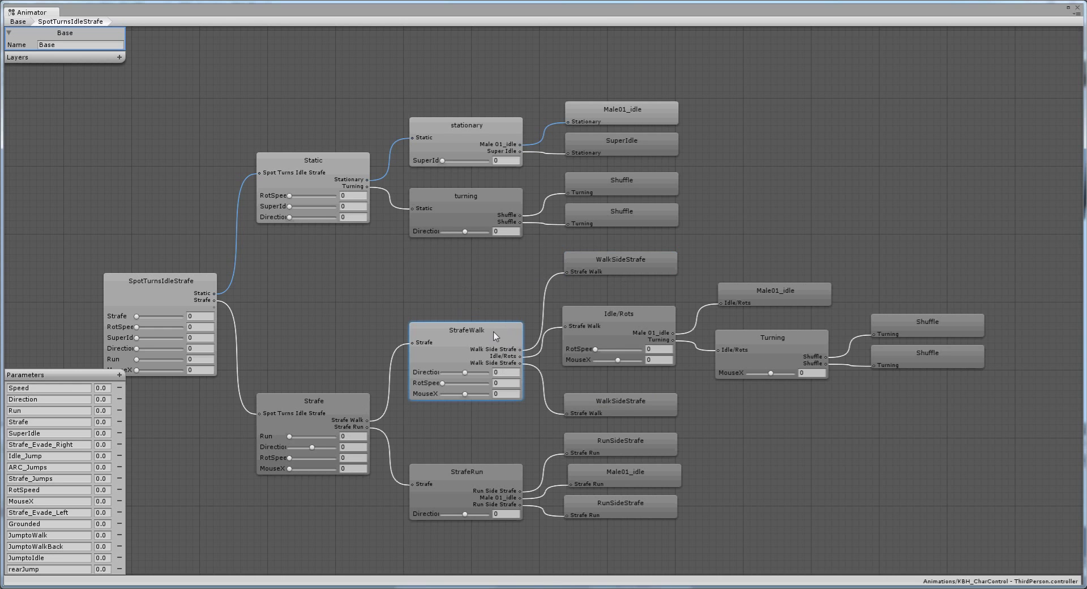
Step: Compare the Idle/Rots node under StrafeWalk with the Static node of the same blend tree
left_click(643, 315)
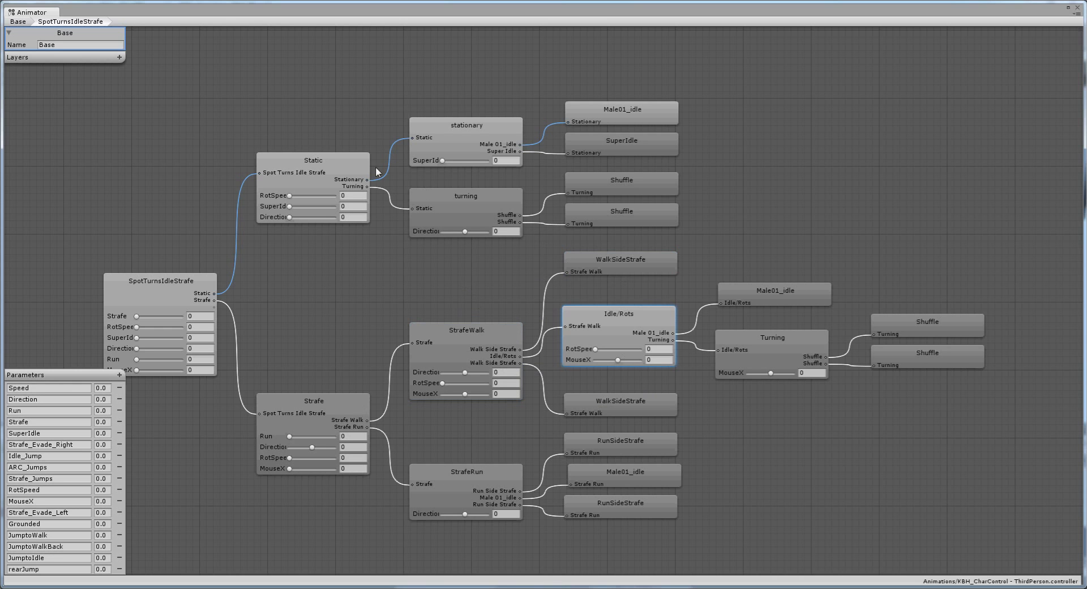
left_click(358, 173)
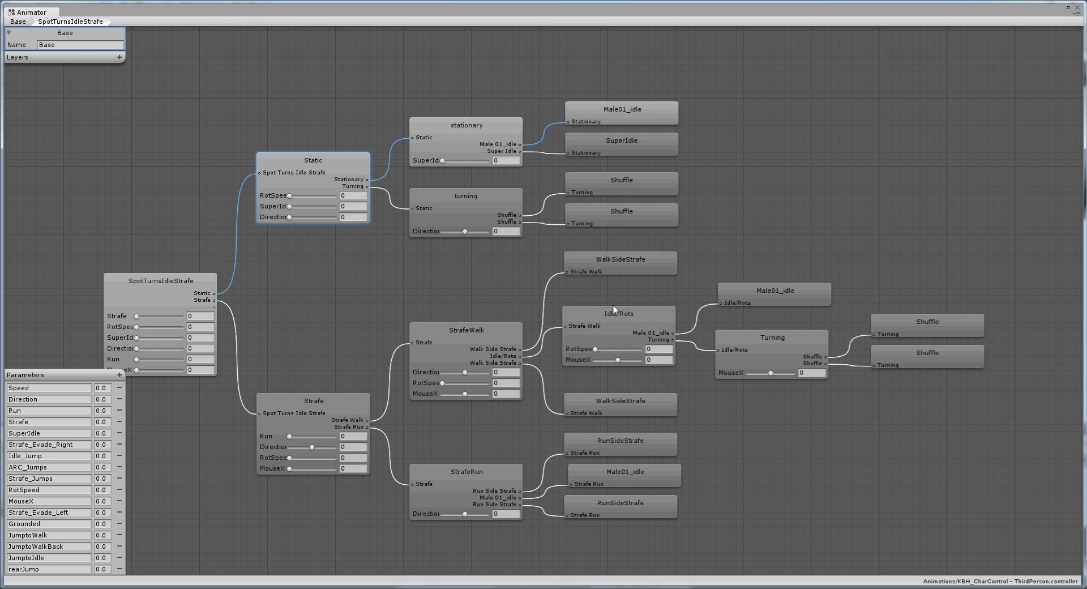
left_click(616, 310)
left_click(360, 170)
left_click(607, 321)
left_click(354, 171)
left_click(619, 323)
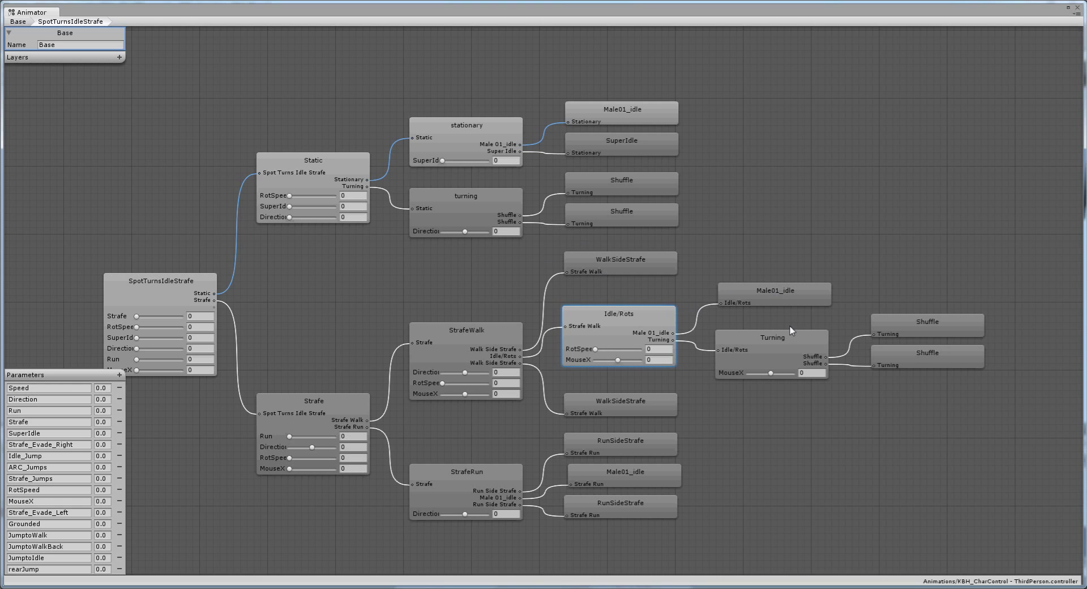
Step: Inspect the children of Idle/Rots: the Male01_idle motion and the Turning node
left_click(788, 294)
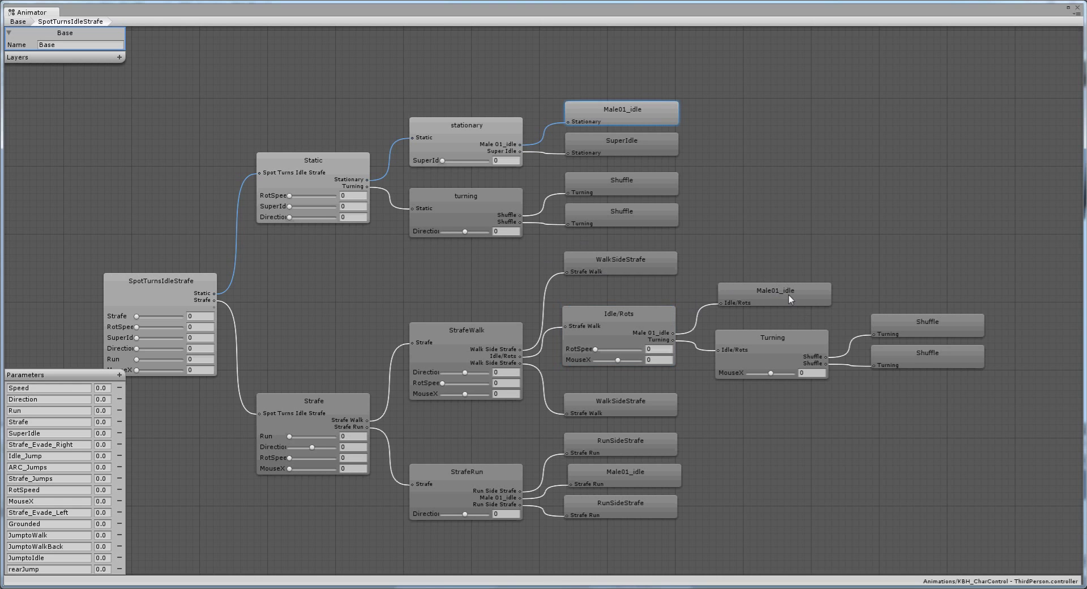
left_click(622, 326)
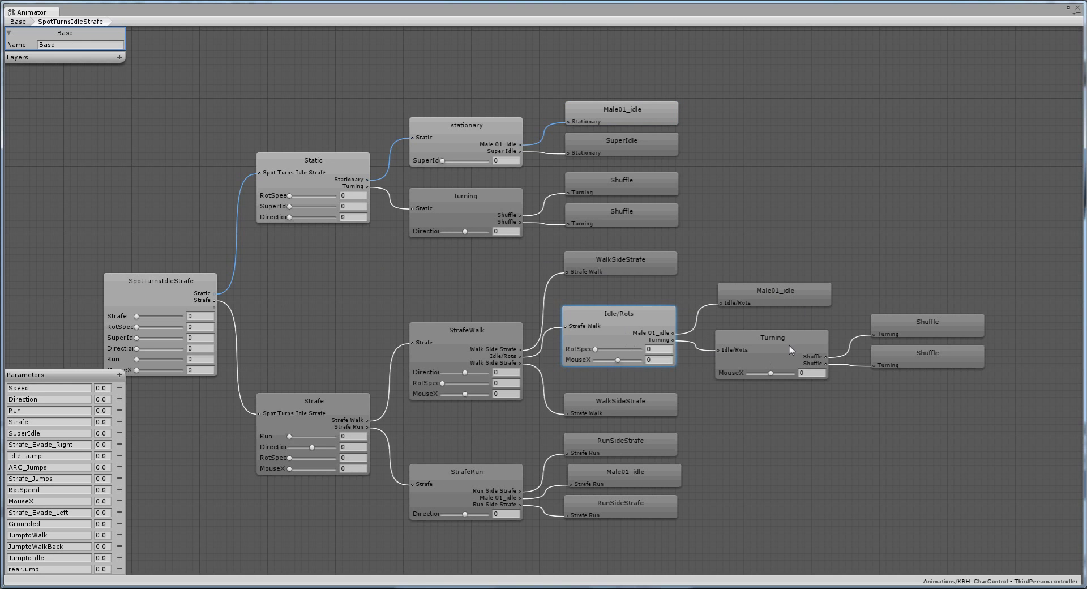
left_click(773, 372)
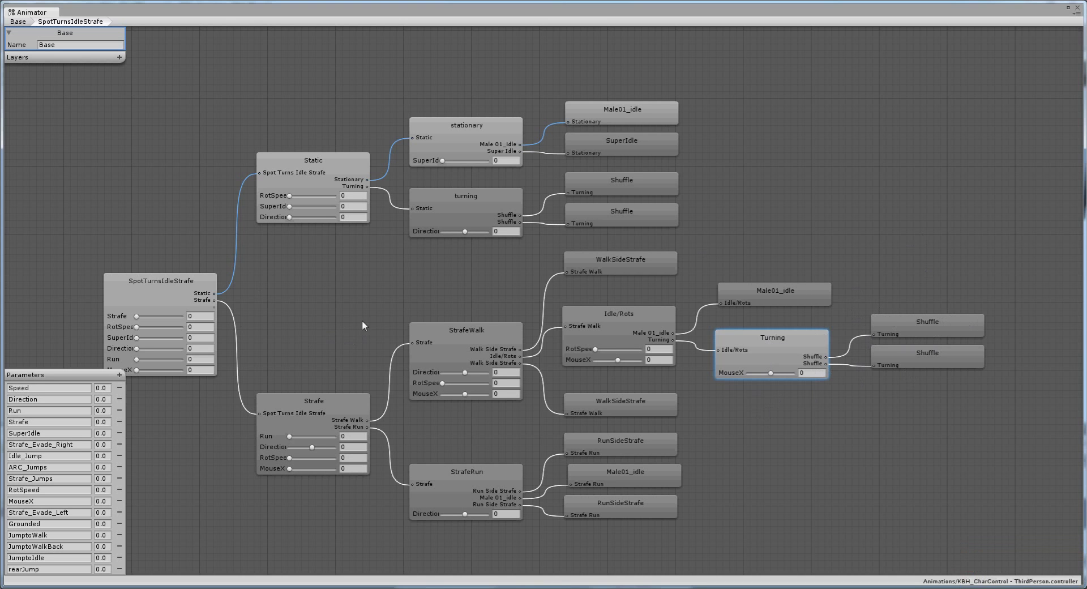
Step: Trace the tree from the SpotTurnsIdleStrafe root through Strafe to StrafeRun, examining its RunSideStrafe and Male01_idle motions
left_click(158, 284)
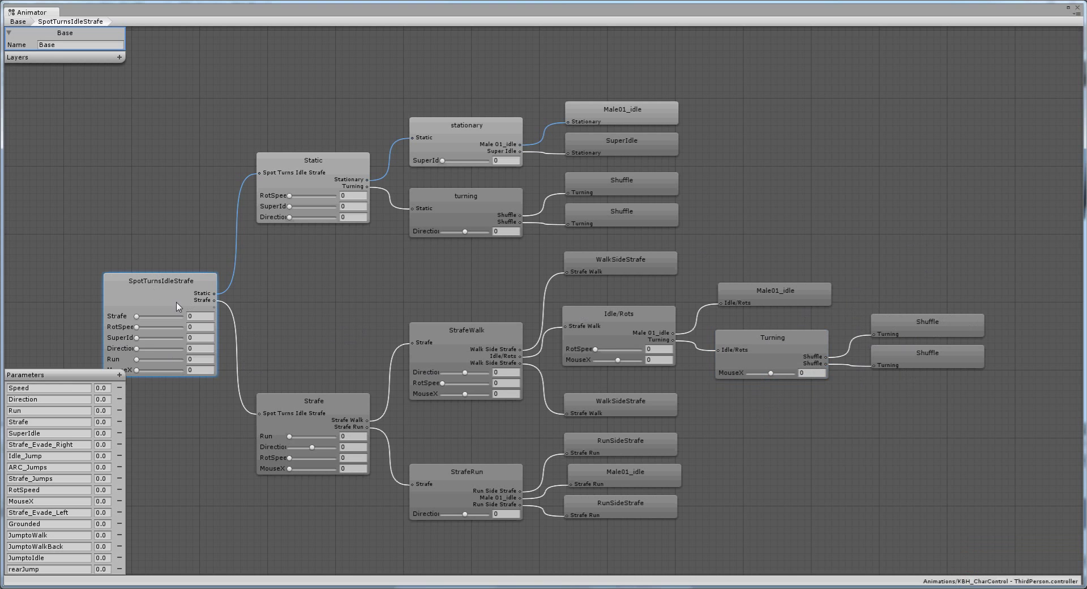
left_click(313, 407)
left_click(421, 479)
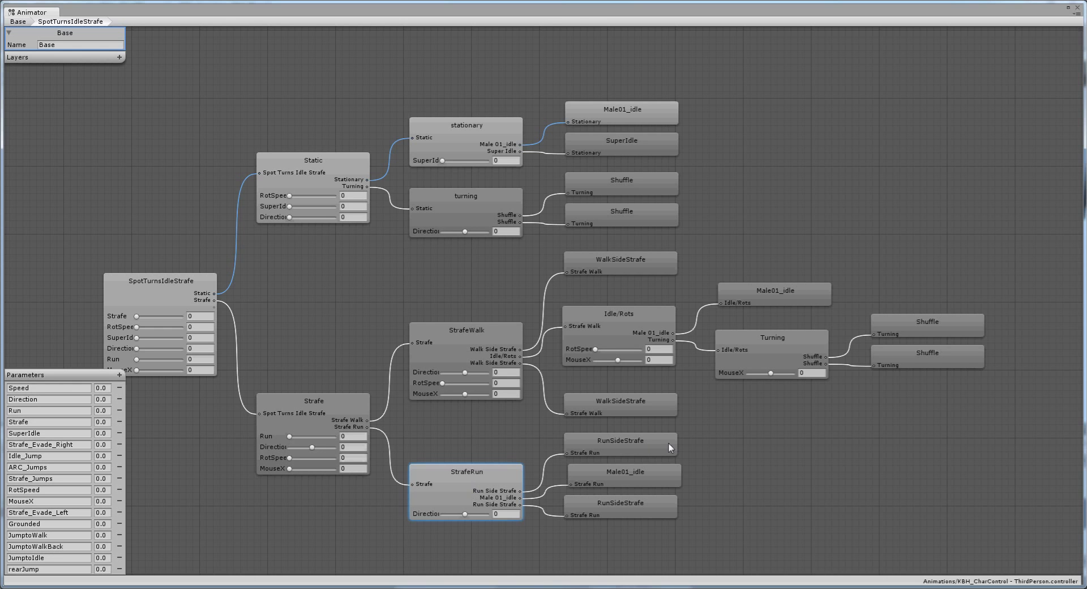
left_click(637, 446)
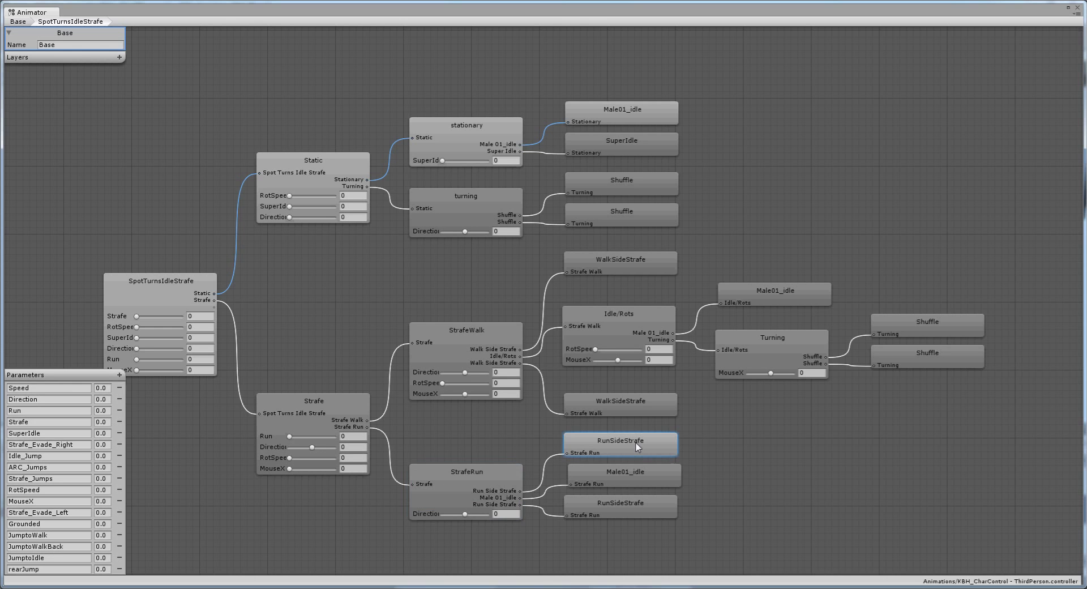
left_click(499, 496)
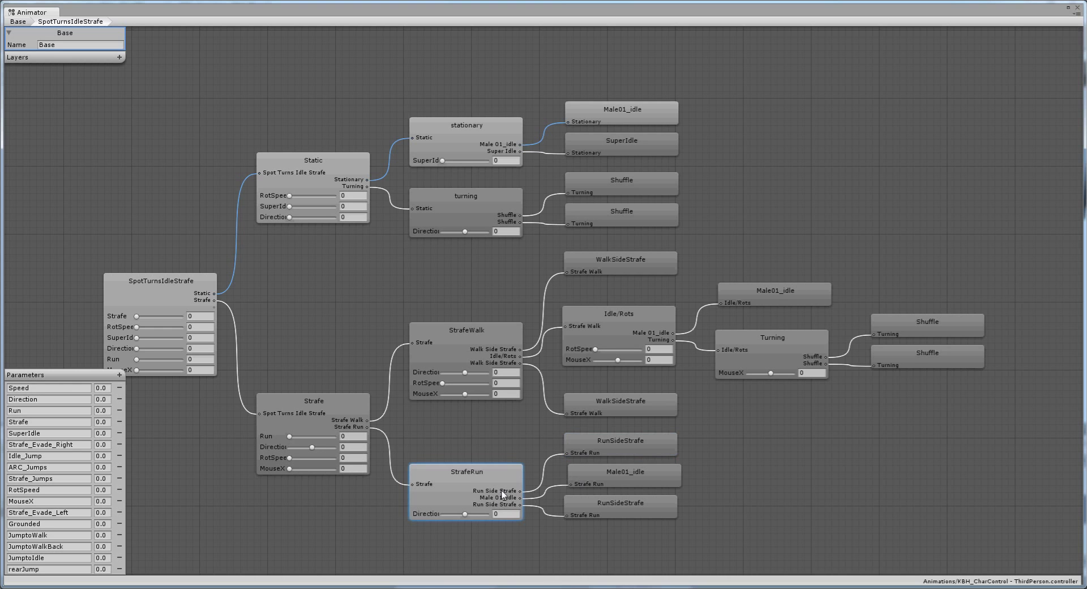
left_click(625, 507)
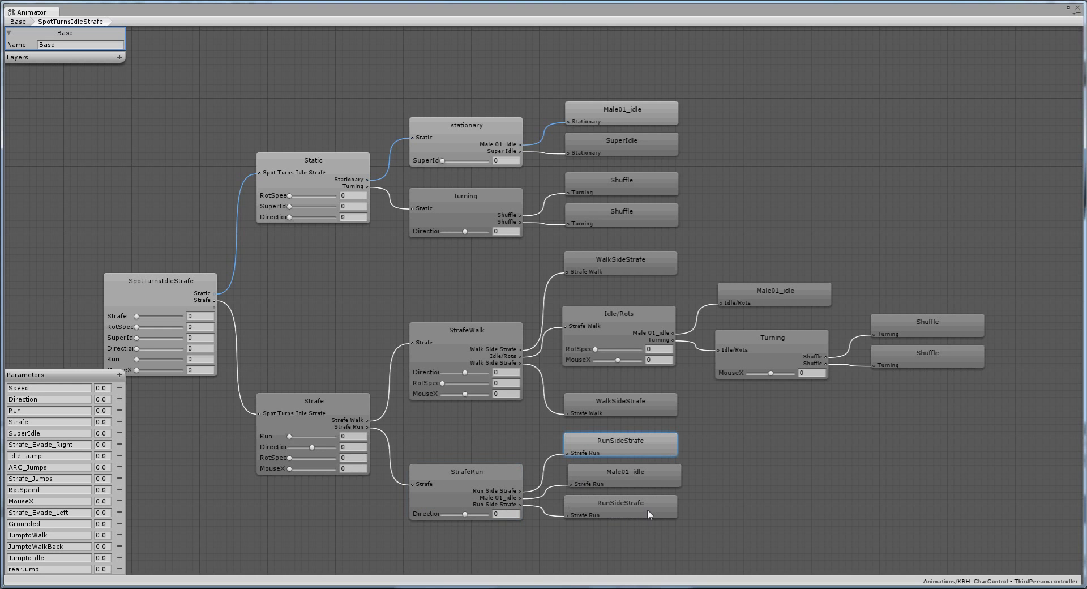
left_click(513, 482)
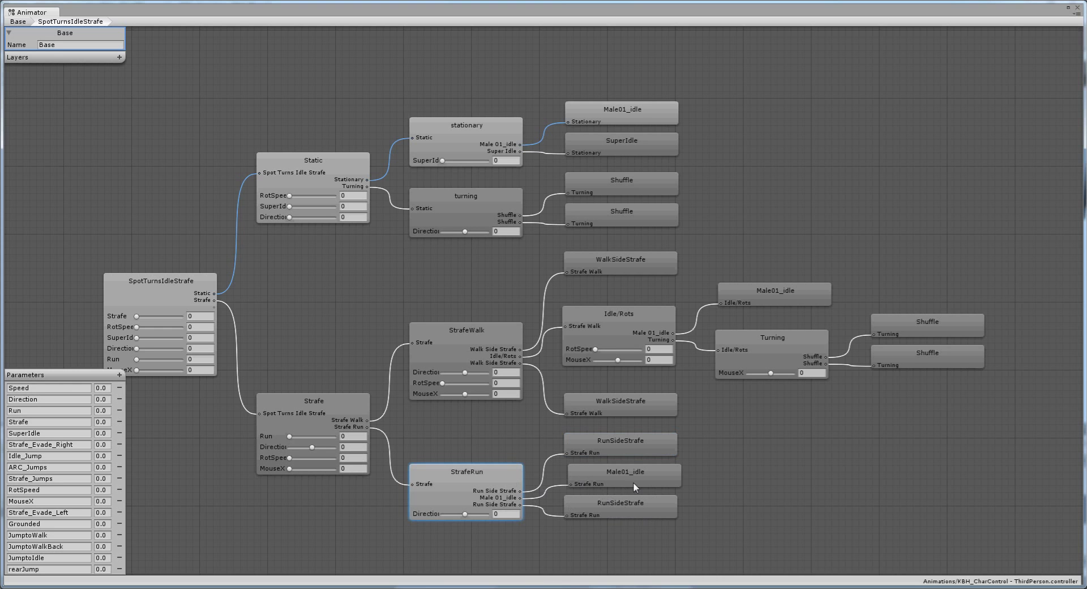
left_click(633, 478)
left_click(533, 484)
left_click(603, 474)
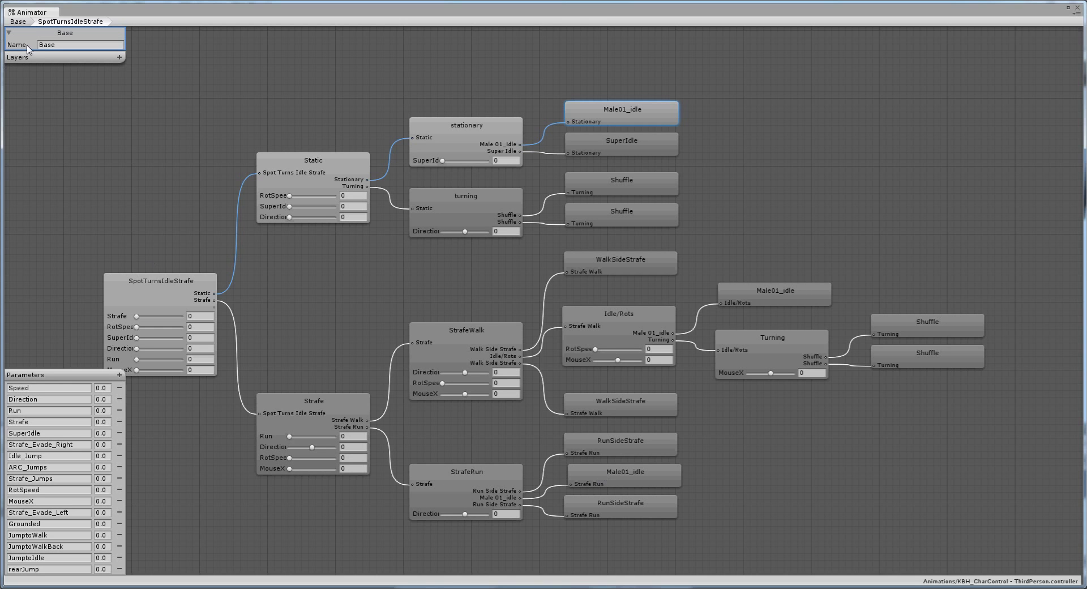
Step: Return to the Base layer, open the Forwards blend tree and inspect its root with the Strafes and Arcs branches
left_click(18, 22)
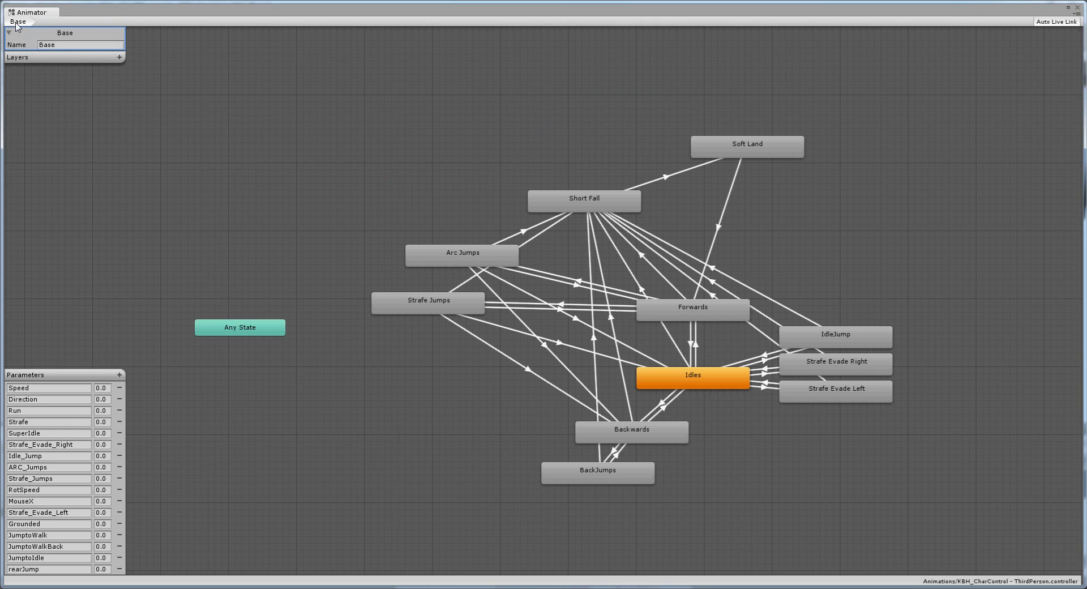
double_click(650, 317)
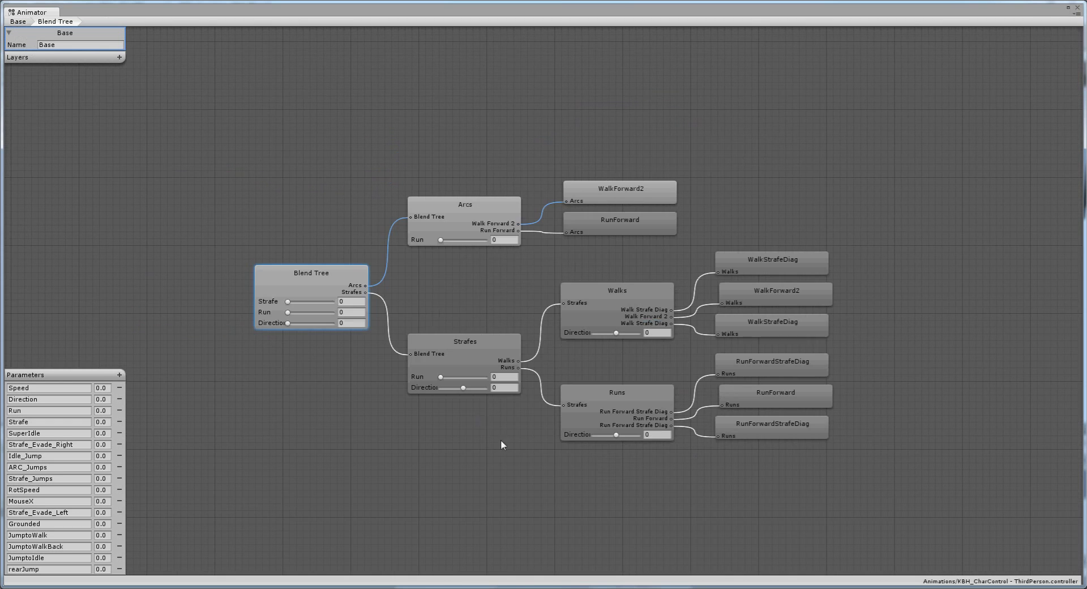
middle_click_drag(500, 440, 485, 443)
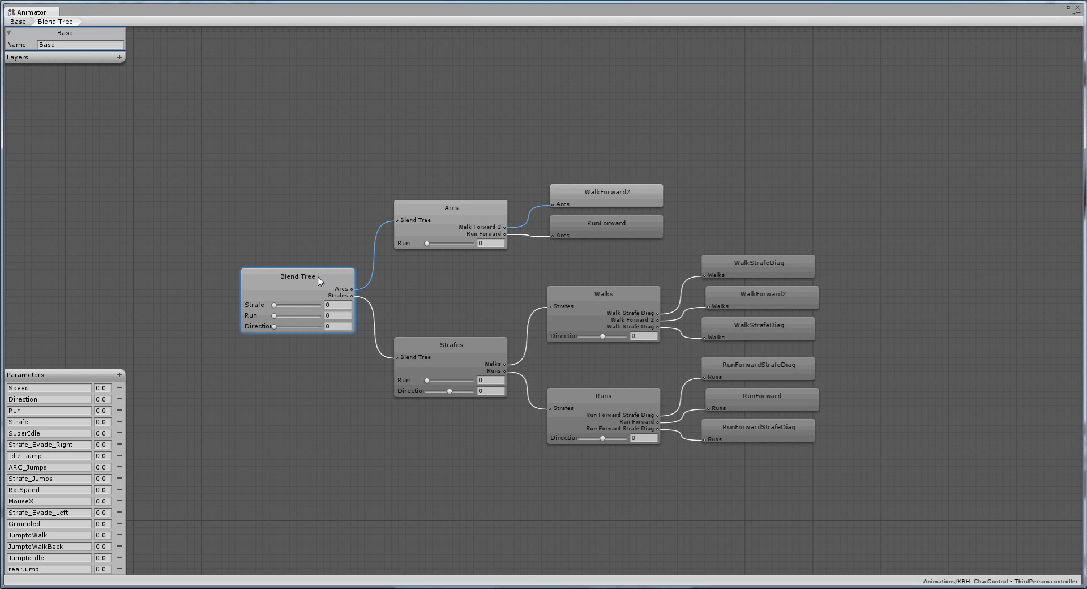
left_click(447, 356)
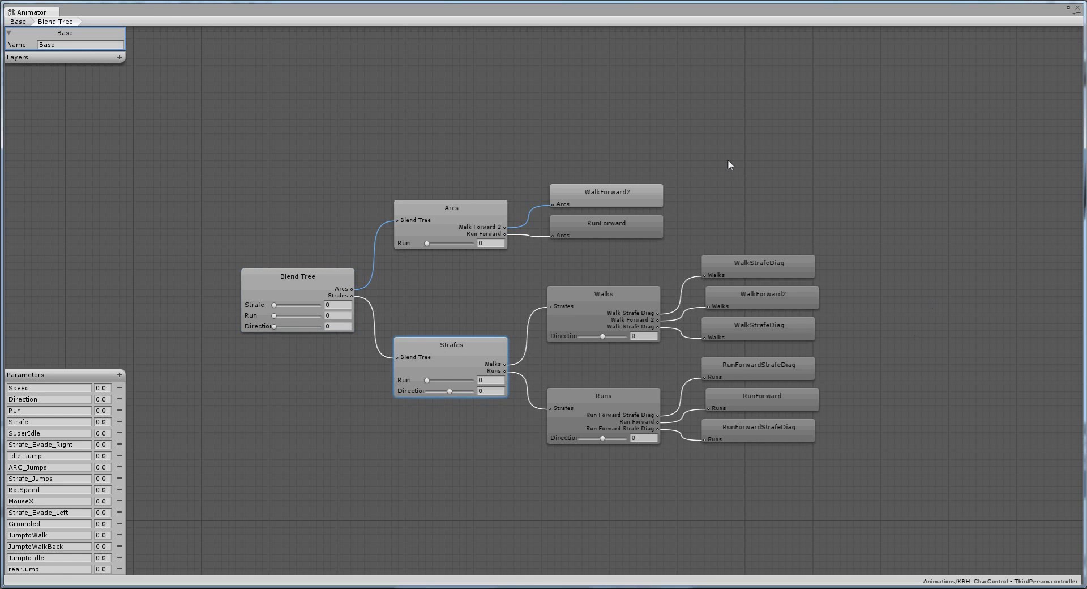
left_click(315, 276)
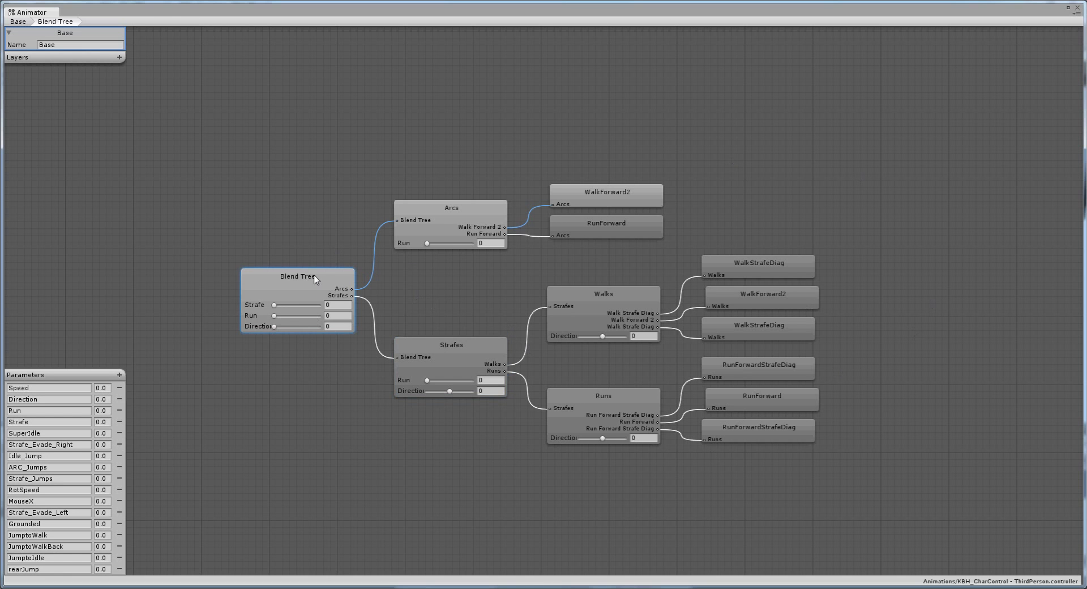
left_click(482, 215)
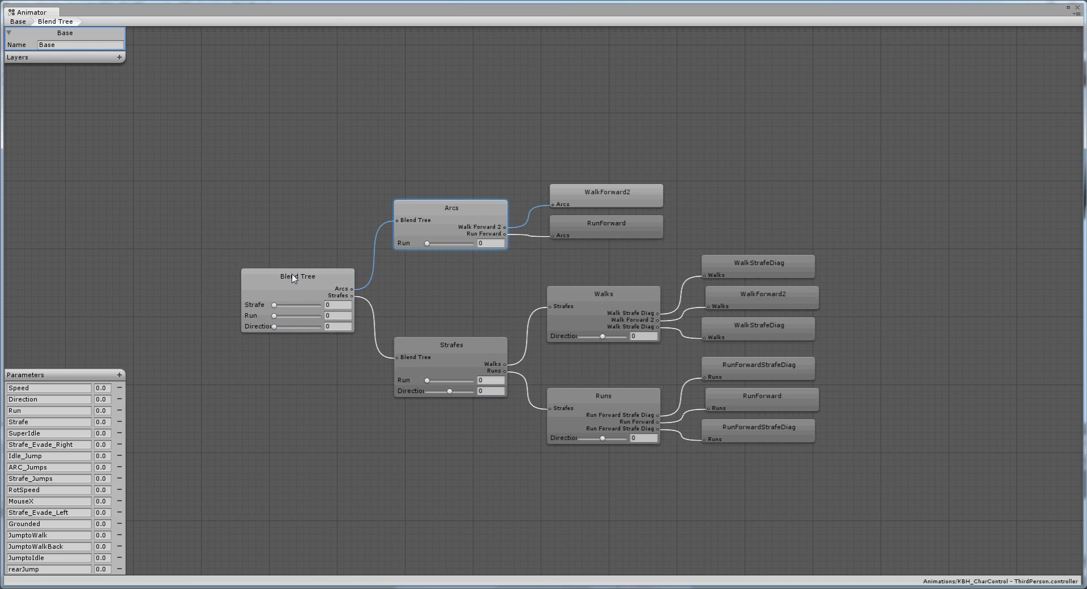
left_click(315, 286)
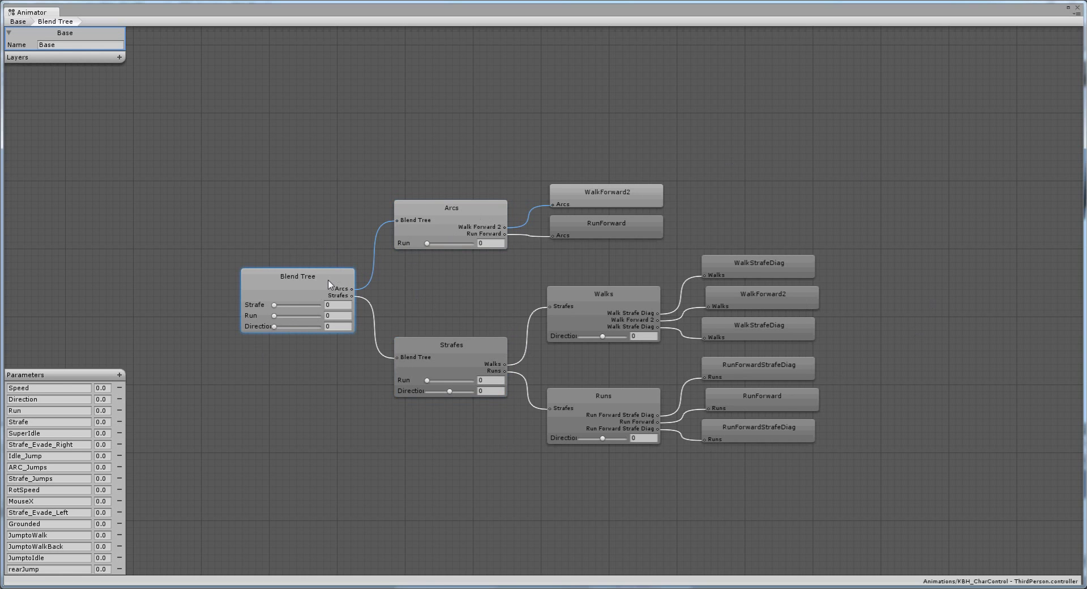
Step: Inspect the Arcs node and its RunForward and WalkForward2 motions
left_click(448, 218)
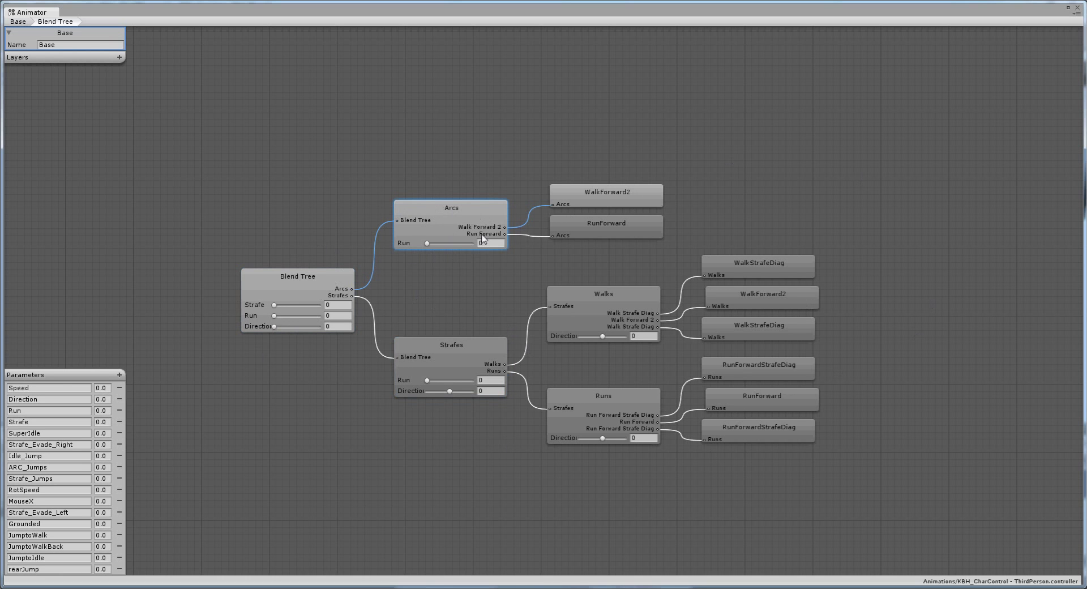
left_click(612, 229)
left_click(455, 215)
left_click(624, 196)
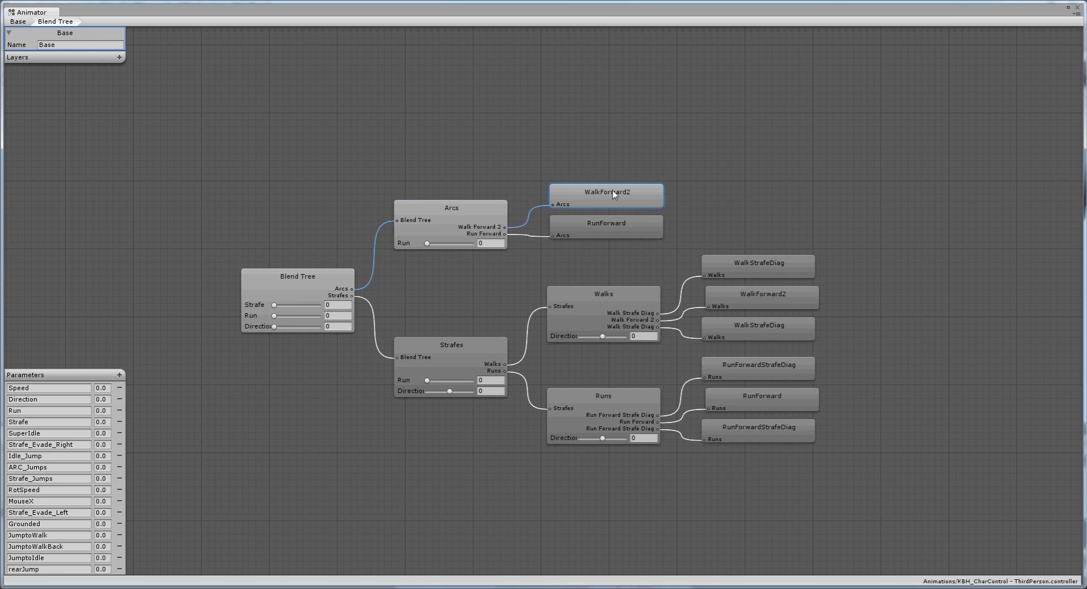
left_click(476, 228)
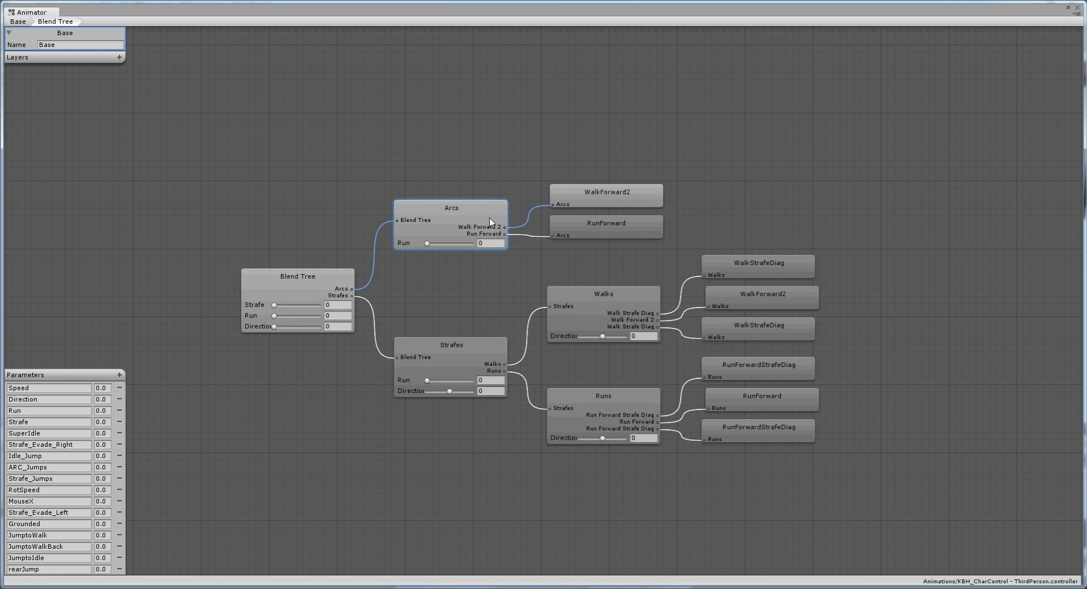
Step: Follow the Blend Tree root into the Strafes branch and inspect its Runs and Walks nodes
left_click(331, 286)
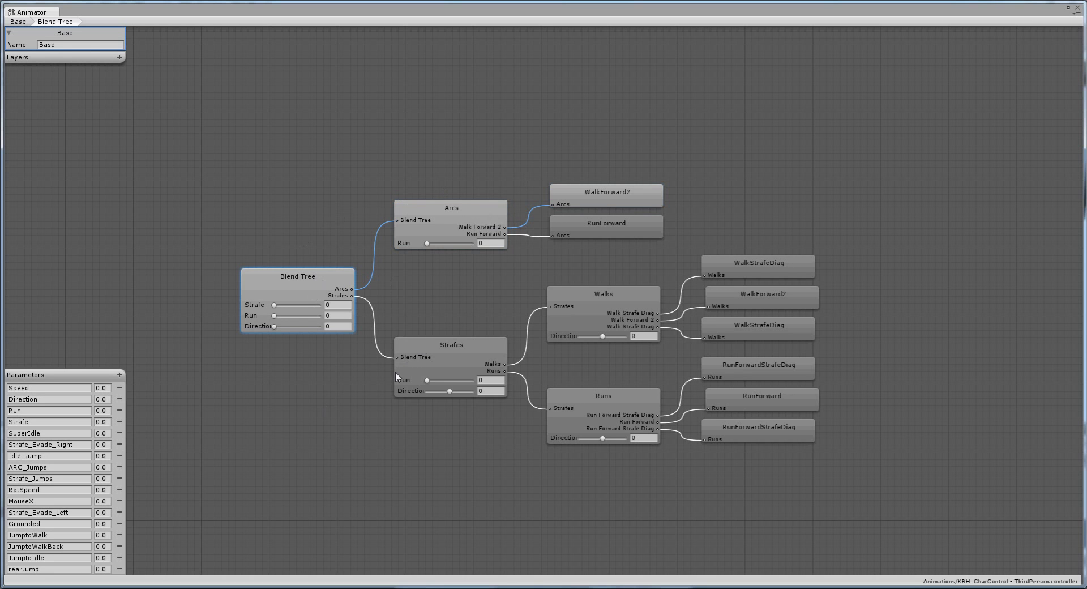
left_click(460, 341)
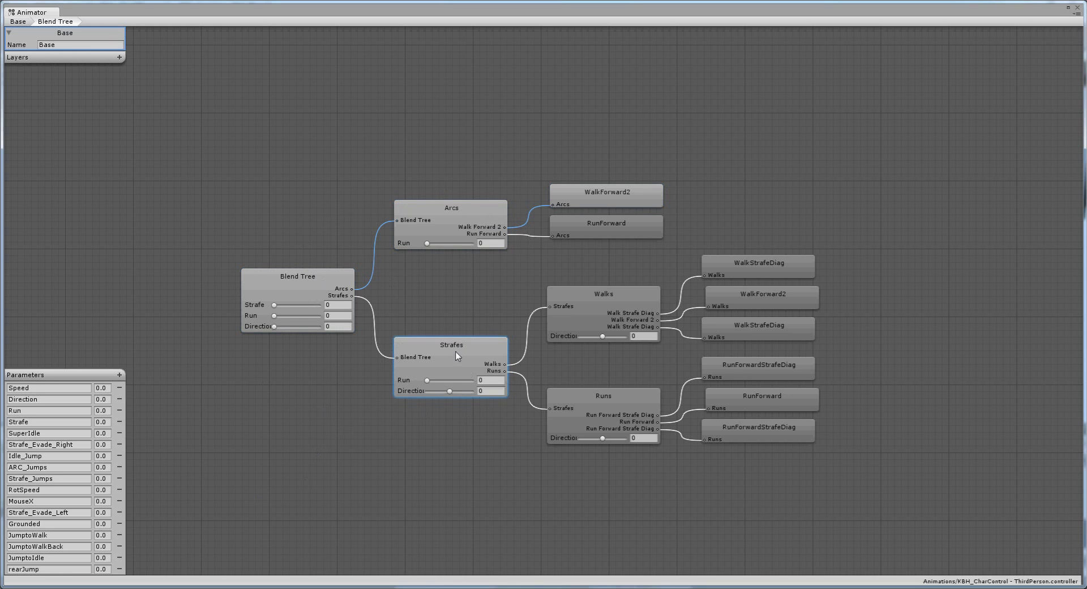
left_click(597, 396)
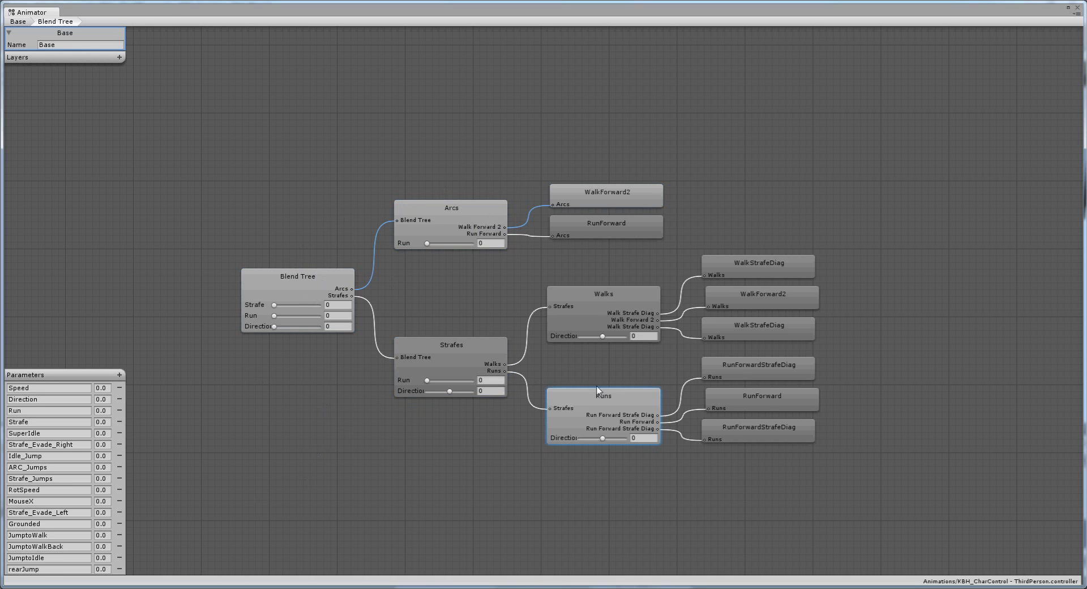
left_click(600, 296)
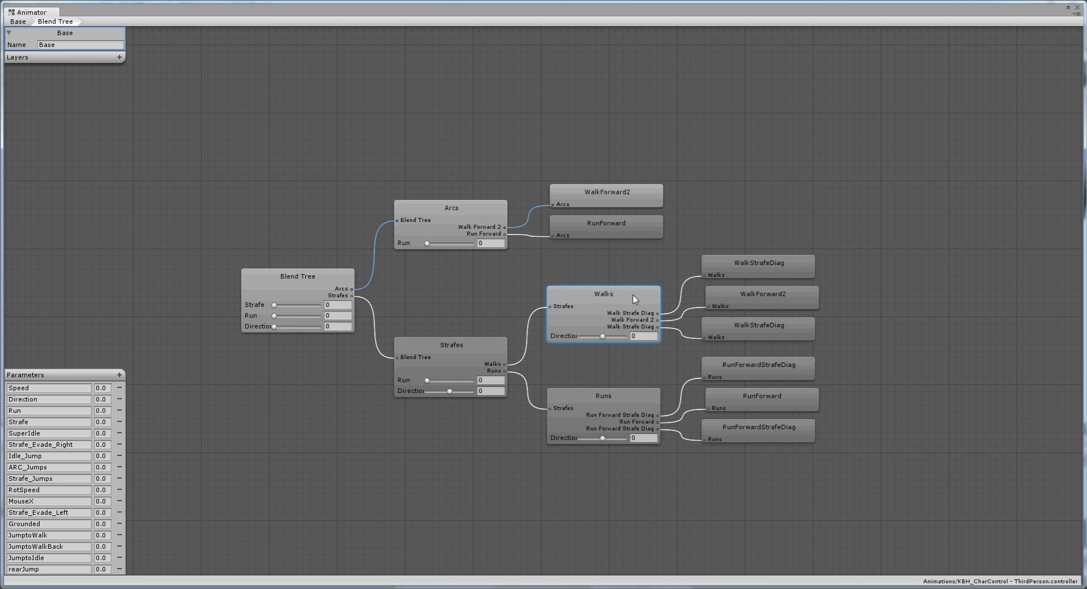
Step: Inspect the Walks node's upper WalkStrafeDiag motion and its WalkForward2 motion
left_click(766, 268)
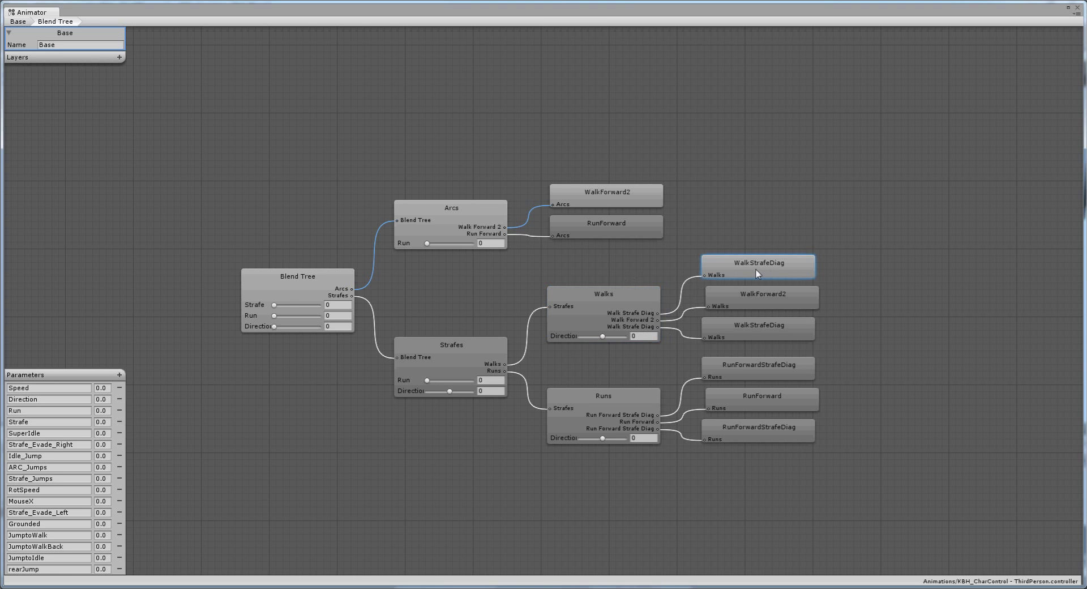
left_click(609, 305)
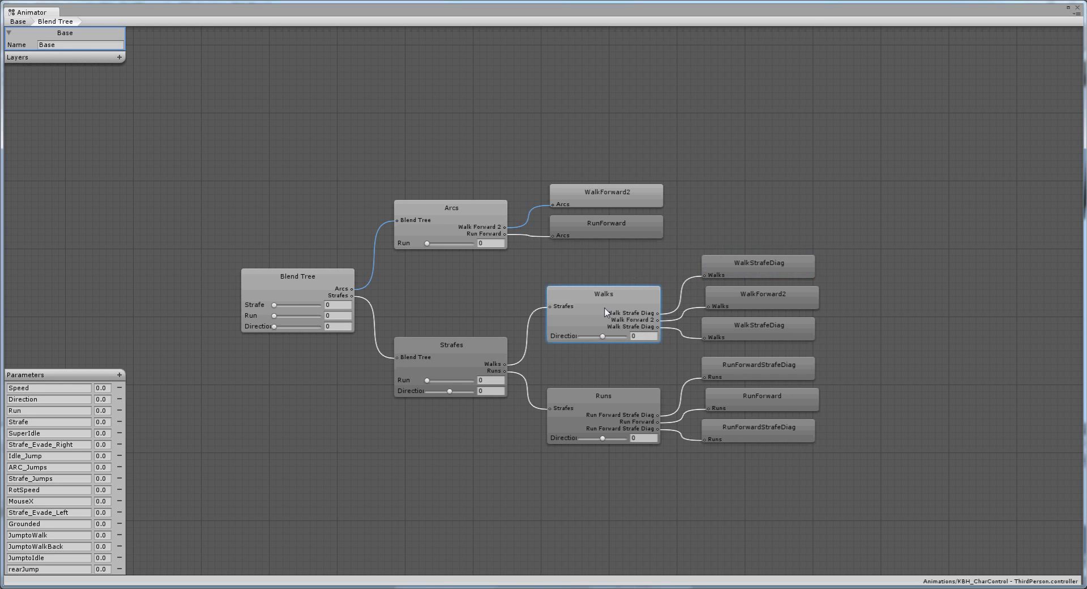
left_click(770, 266)
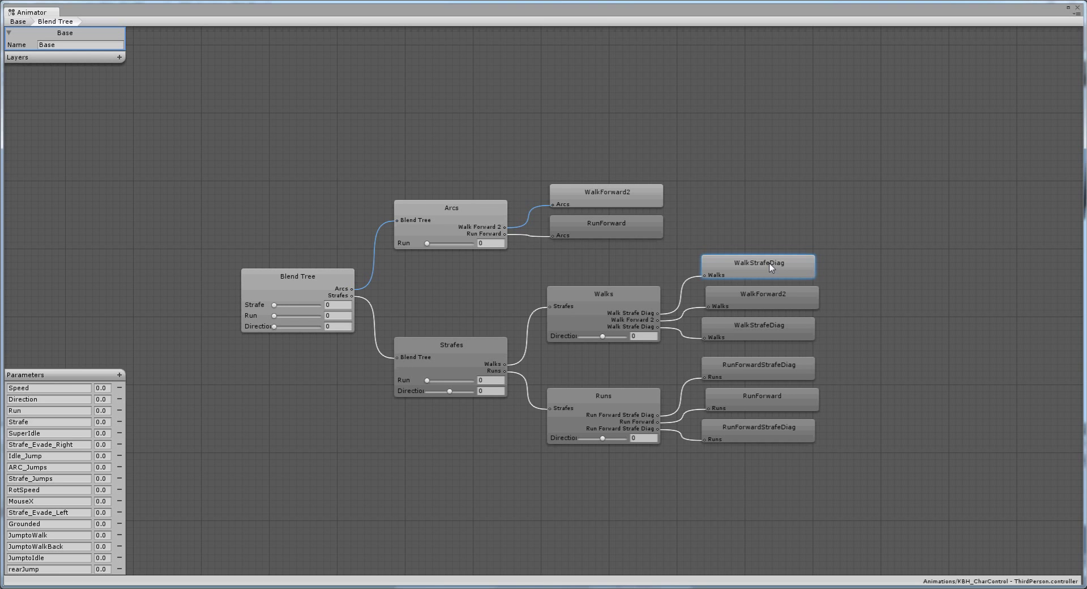
left_click(615, 307)
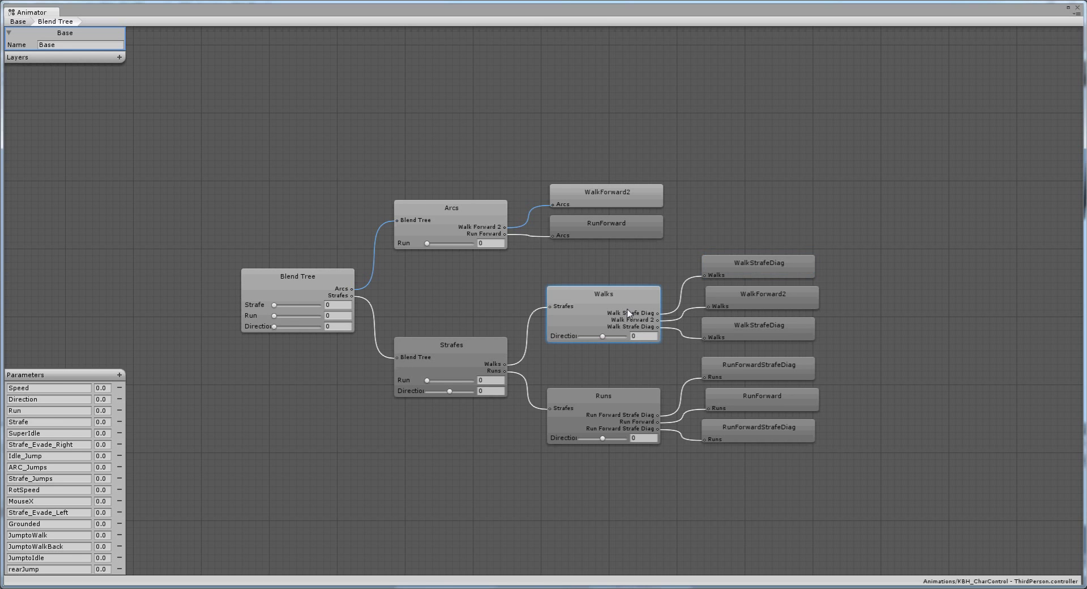
left_click(791, 296)
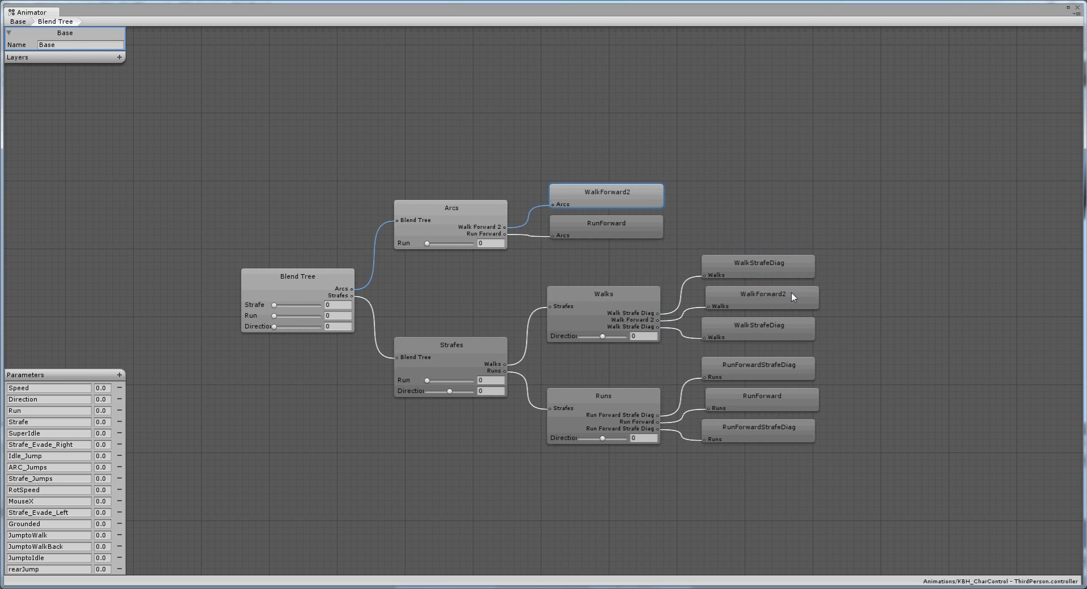
Step: Inspect the Walks node and its WalkStrafeDiag motion, plus the Runs node with its upper RunForwardStrafeDiag and RunForward motions
left_click(652, 296)
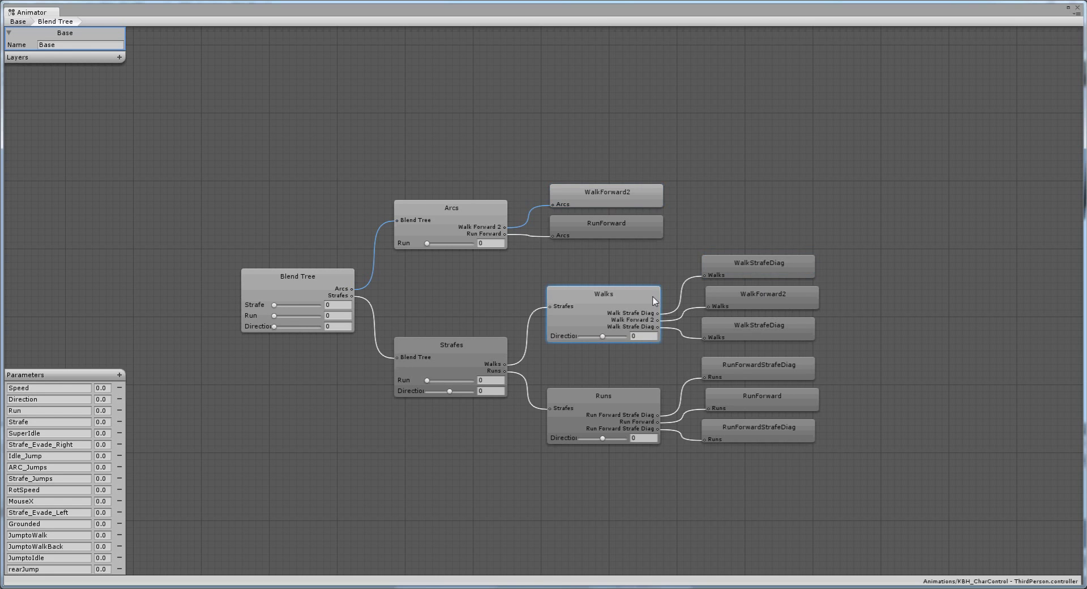
left_click(790, 324)
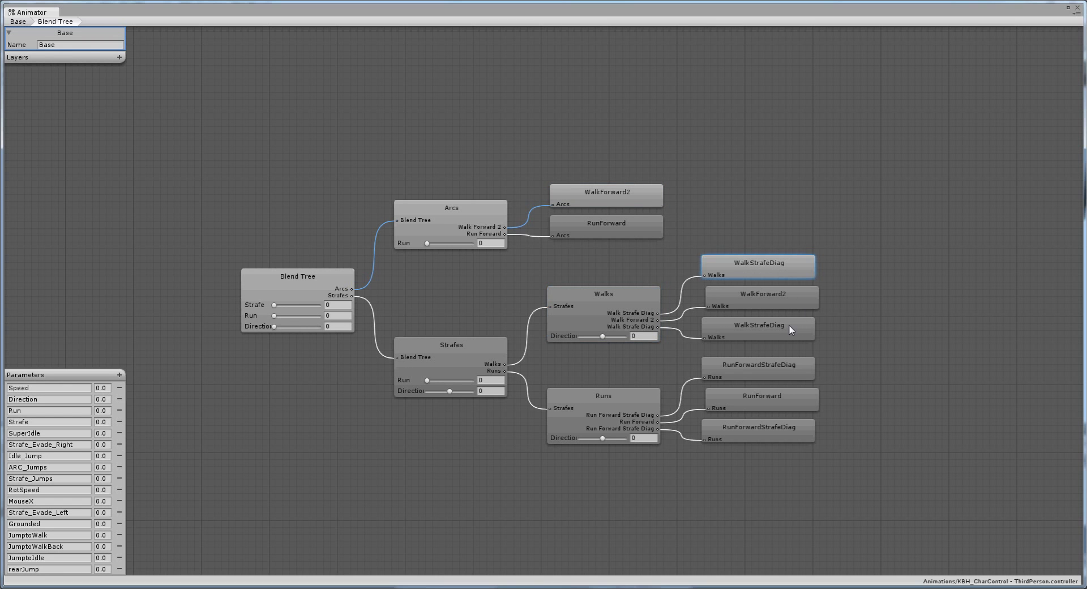
left_click(633, 403)
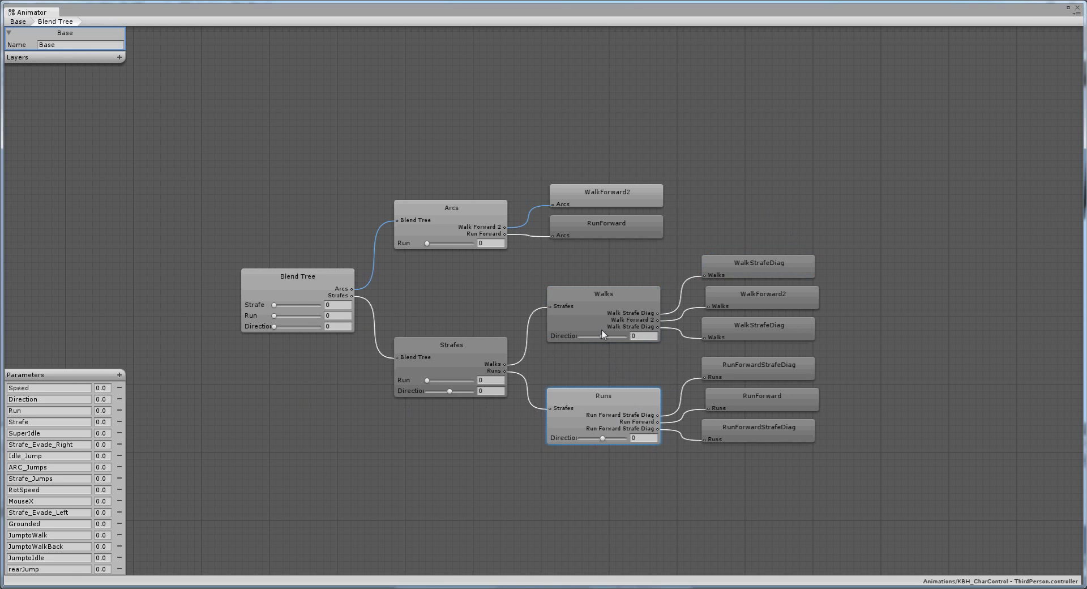
left_click(796, 367)
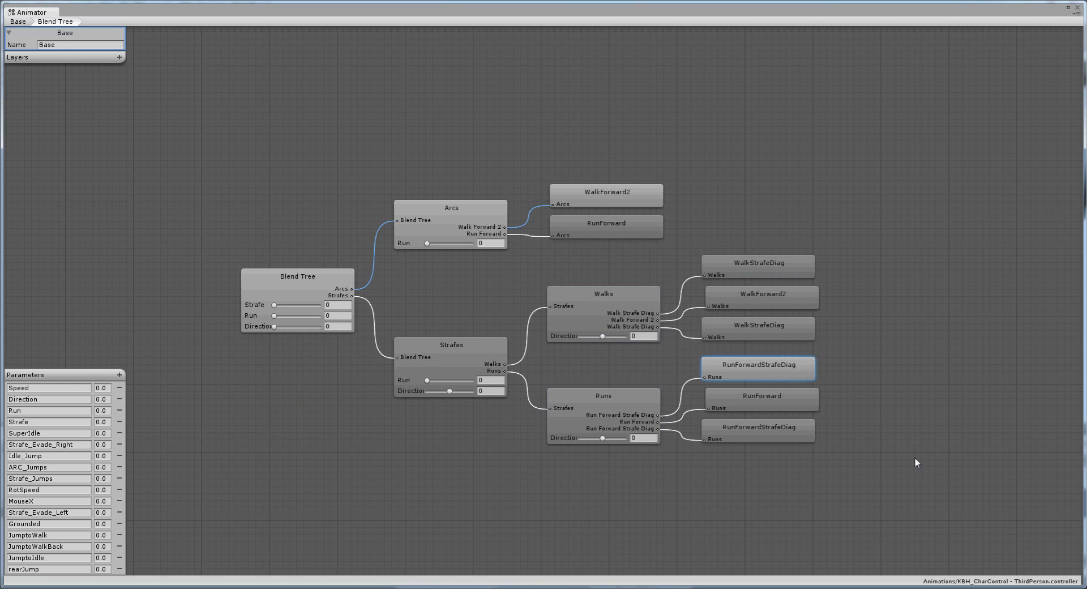
left_click(797, 399)
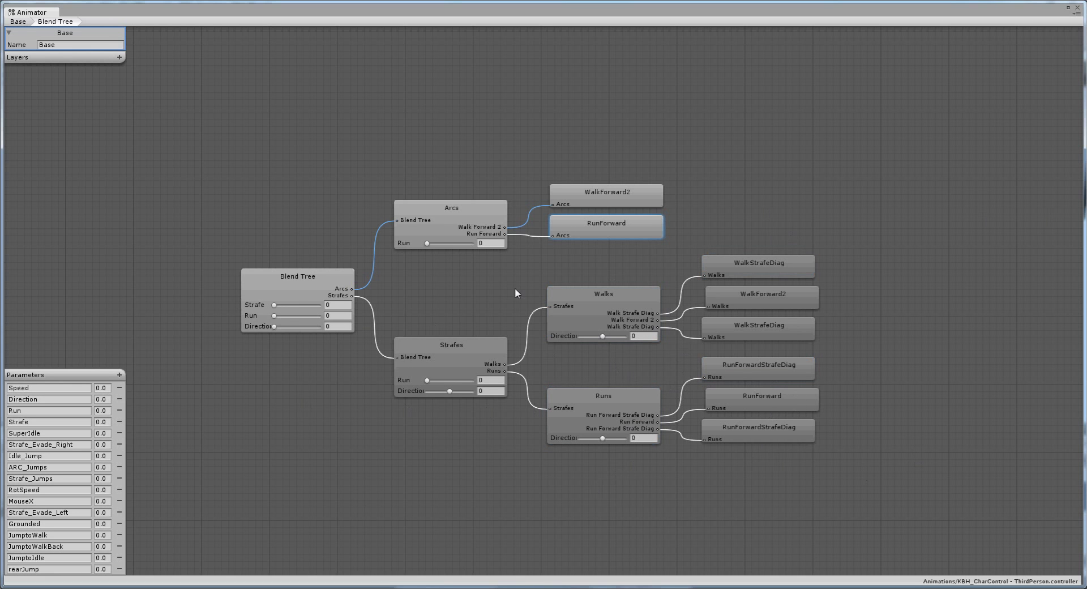
Step: Open the Backwards blend tree from the Base layer, examine its Arcs and Strafes branches, and return to the Base layer
left_click(18, 22)
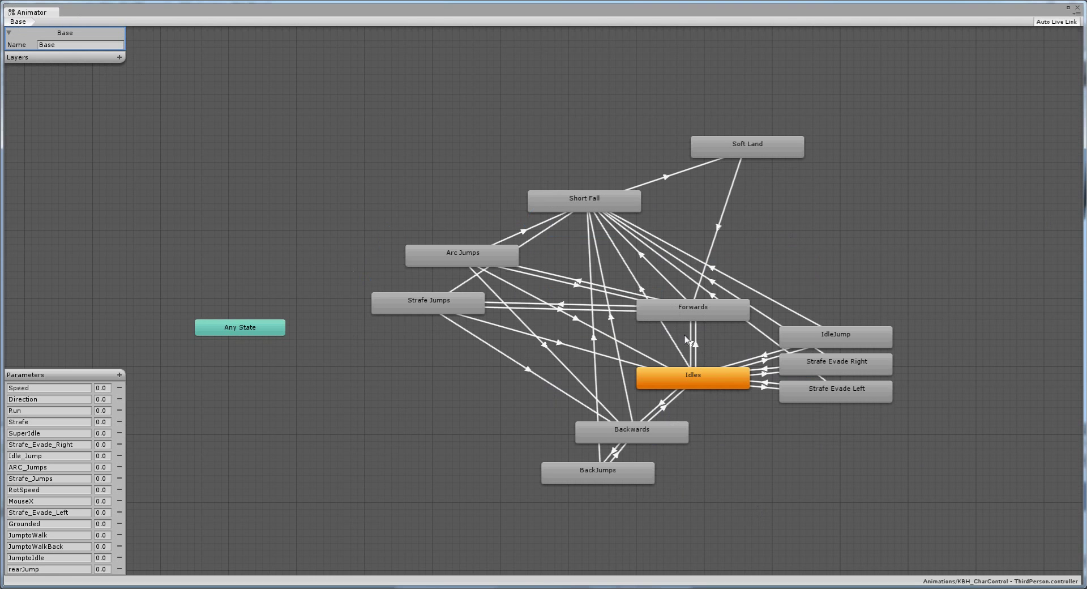
double_click(661, 440)
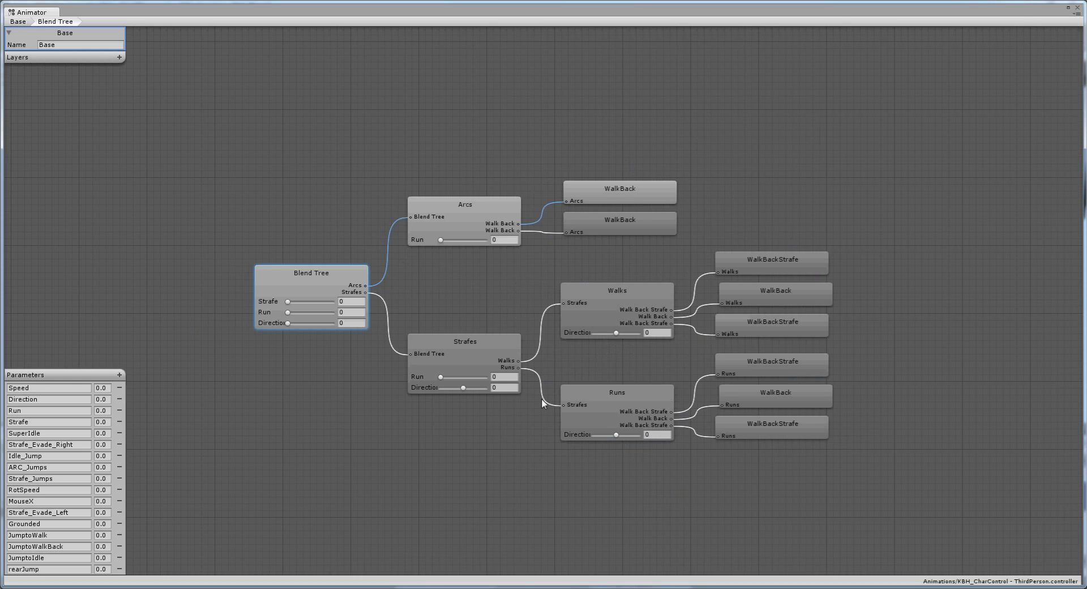
left_click(24, 23)
left_click(661, 429)
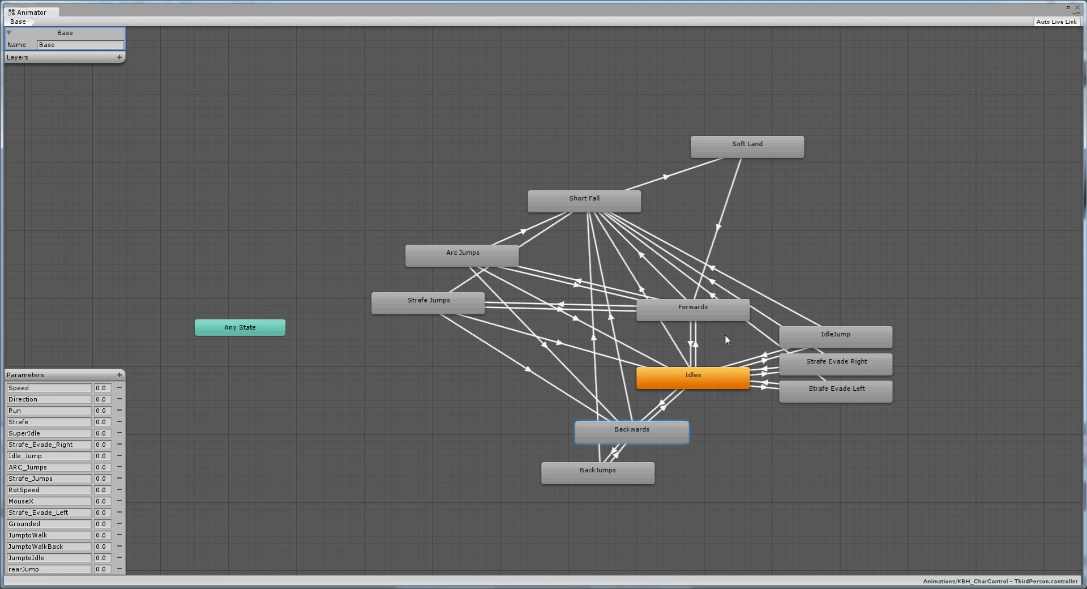
double_click(651, 435)
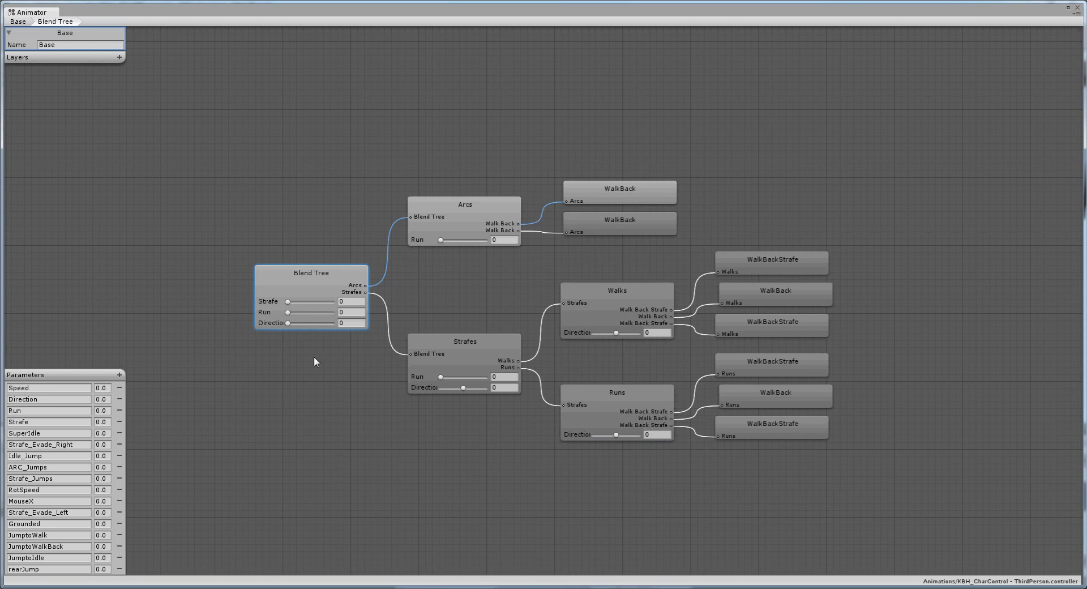
left_click(15, 22)
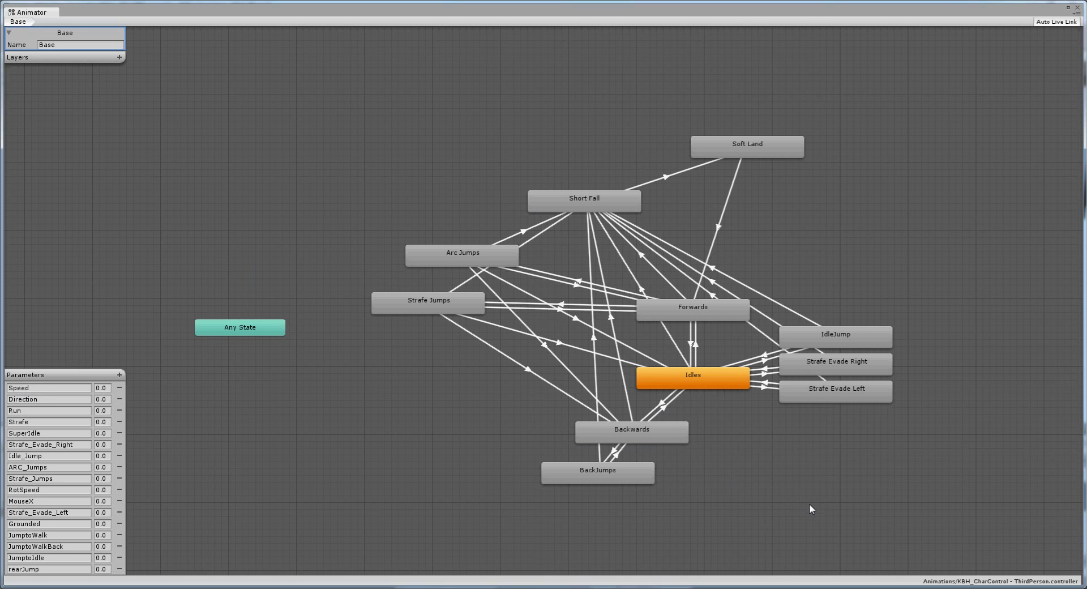
Step: Inspect the Backwards, BackJumps, Strafe Jumps and Arc Jumps states in the Base layer graph
left_click(655, 442)
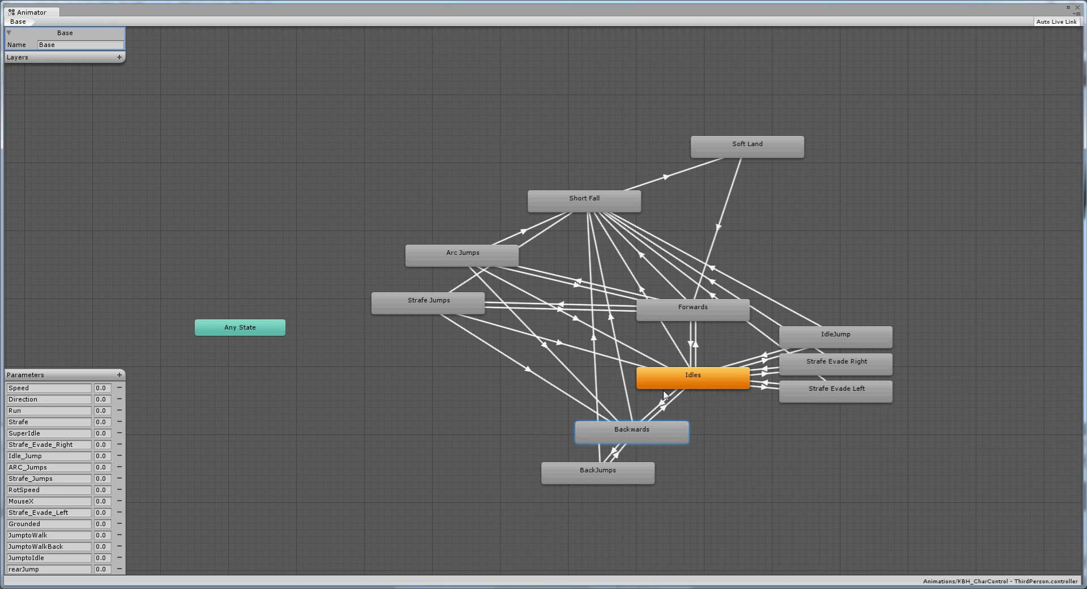
left_click(623, 469)
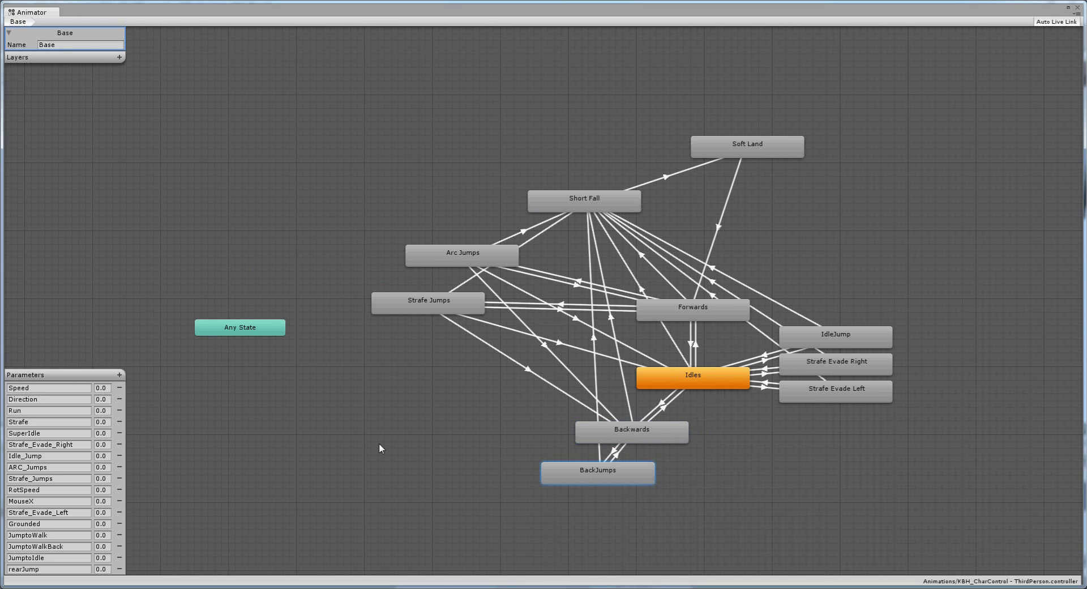
left_click(421, 303)
left_click(441, 251)
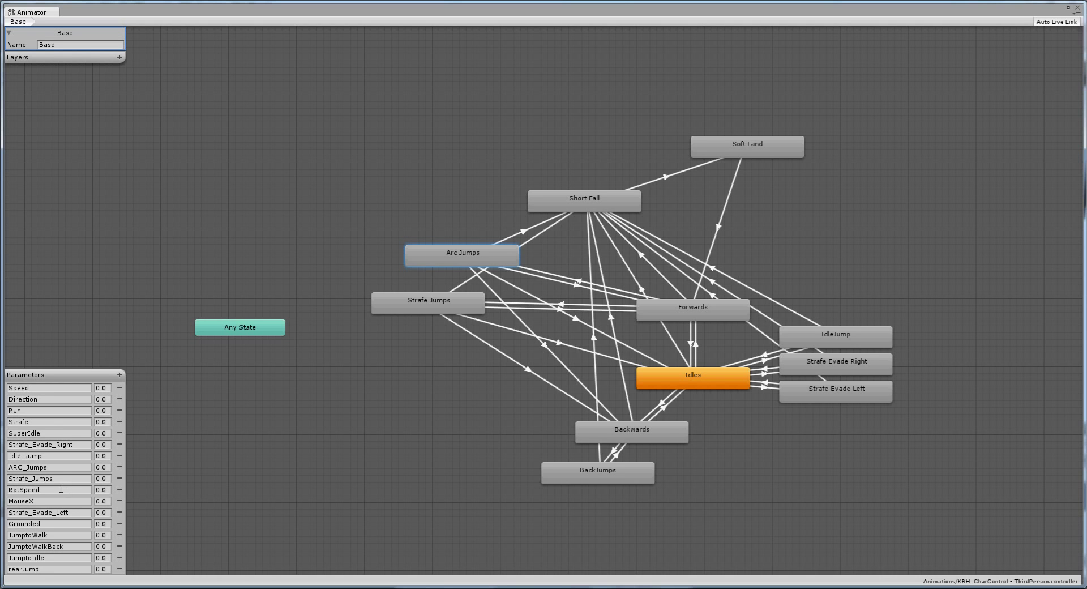
Step: Review the controller's parameters, including Speed, rearJump, JumptoIdle and ARC_Jumps
left_click(35, 388)
left_click(51, 569)
left_click(57, 557)
double_click(44, 467)
left_click(395, 465)
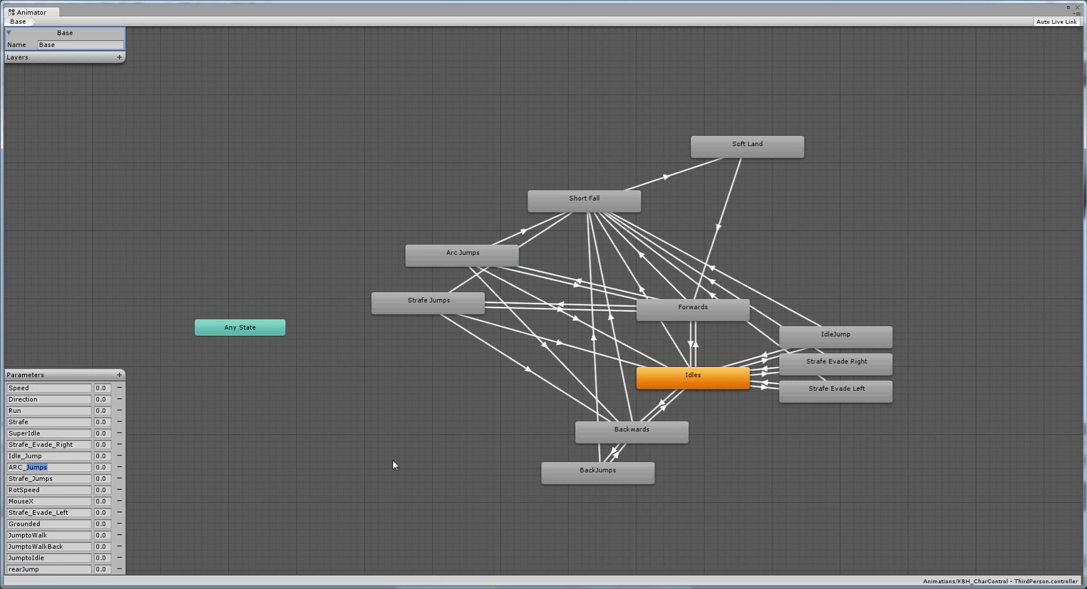